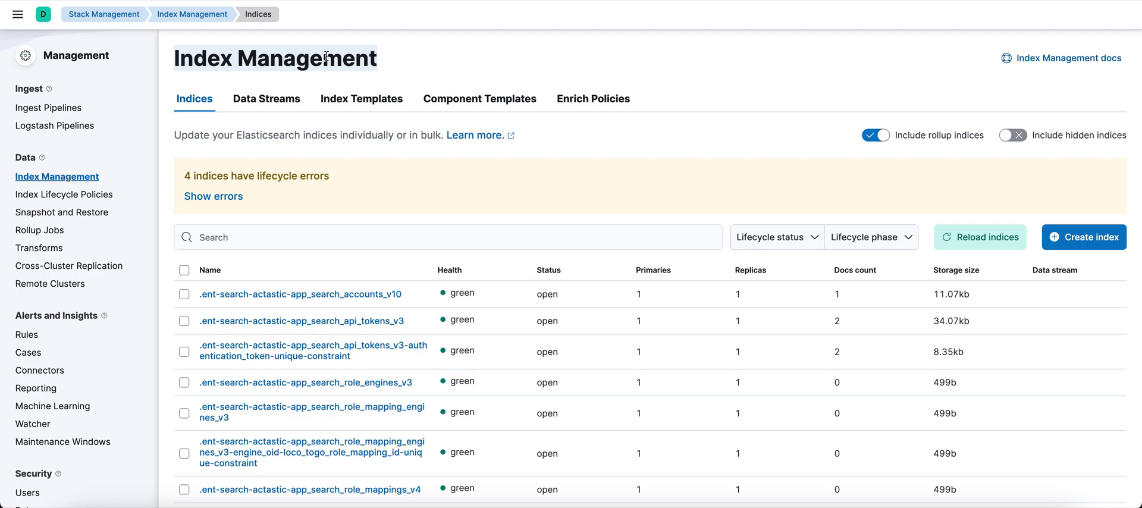
pyautogui.moveTo(175, 59); pyautogui.dragTo(373, 60)
pyautogui.click(381, 60)
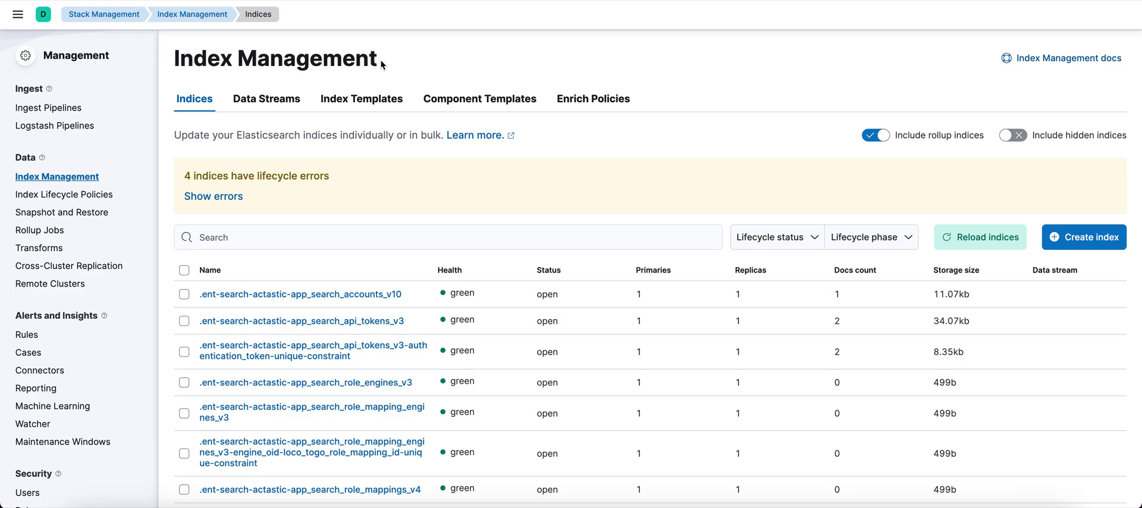
pyautogui.moveTo(381, 59)
pyautogui.mouseDown()
pyautogui.moveTo(166, 59)
pyautogui.moveTo(394, 58)
pyautogui.mouseUp()
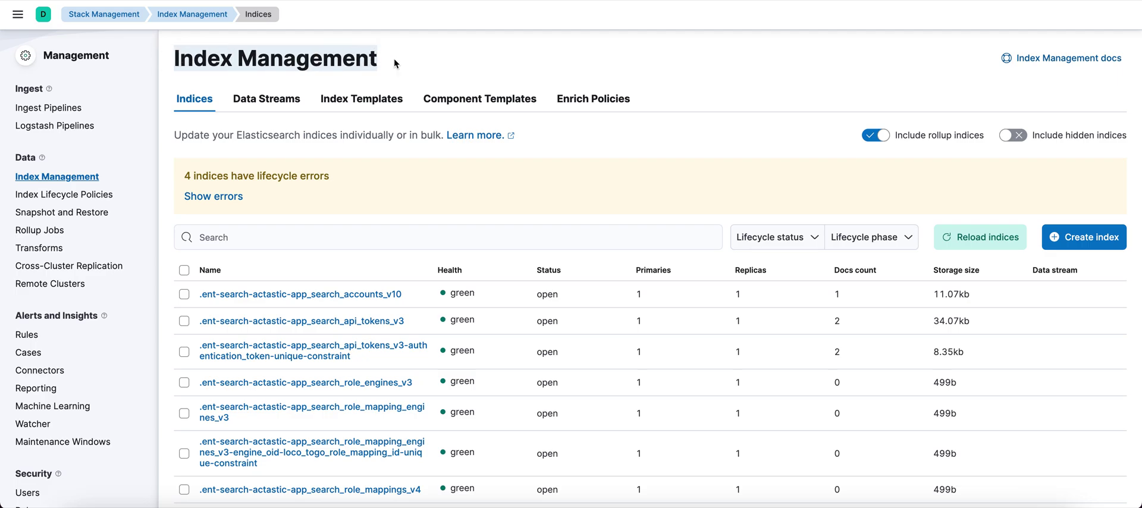
pyautogui.doubleClick(350, 60)
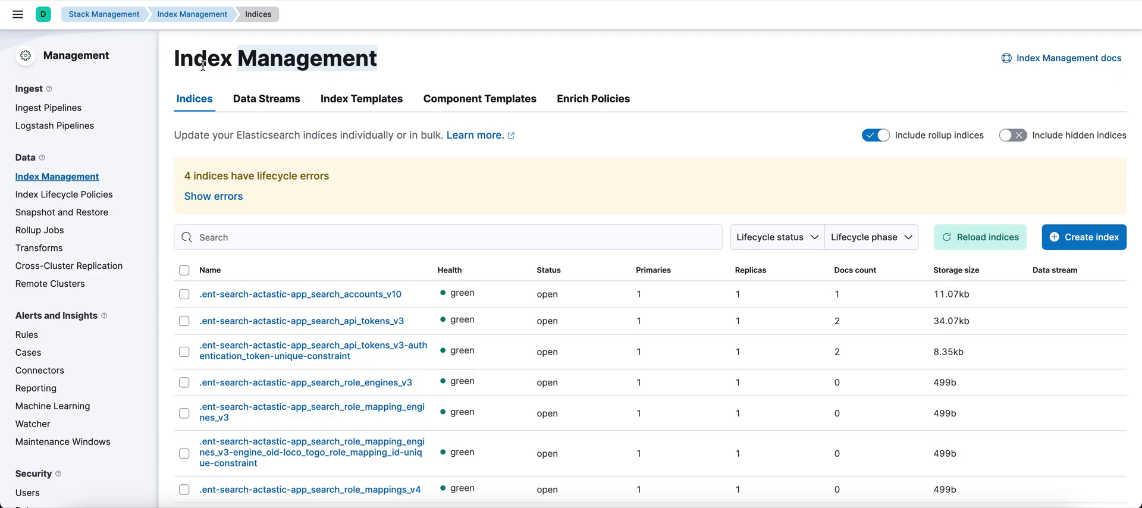
pyautogui.moveTo(171, 65); pyautogui.dragTo(364, 60)
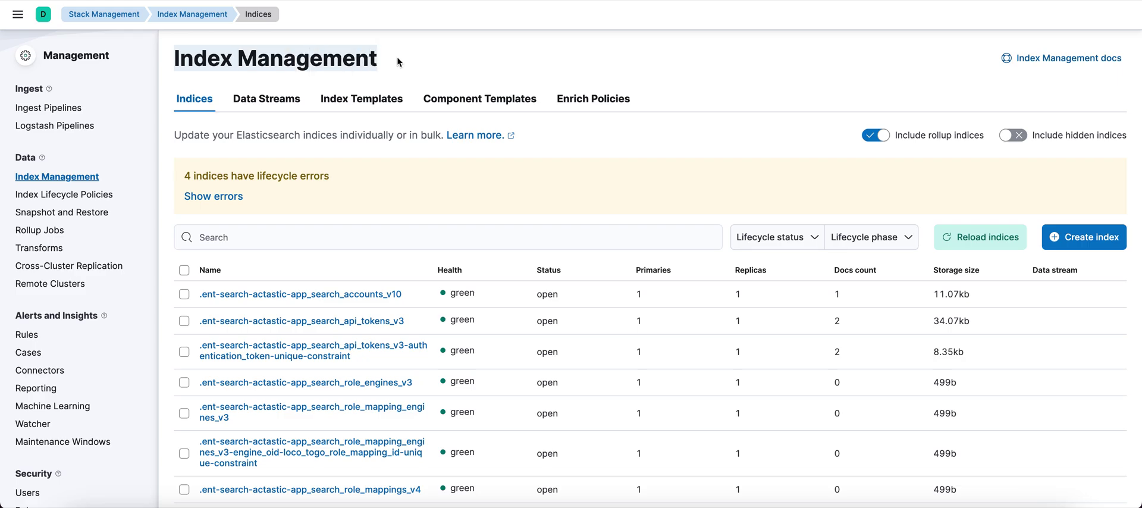
pyautogui.doubleClick(346, 63)
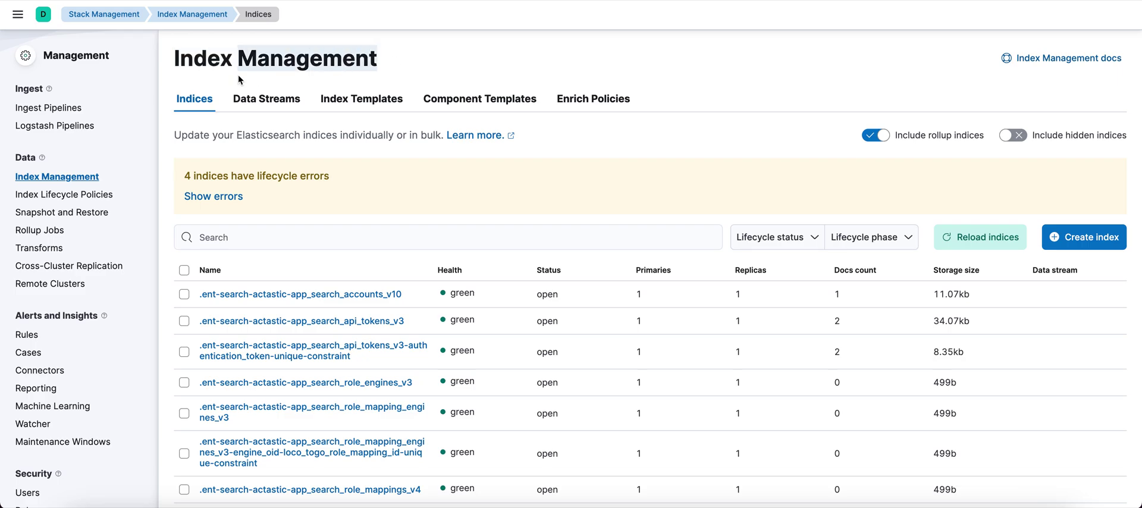
pyautogui.click(175, 58)
pyautogui.moveTo(175, 57); pyautogui.dragTo(378, 57)
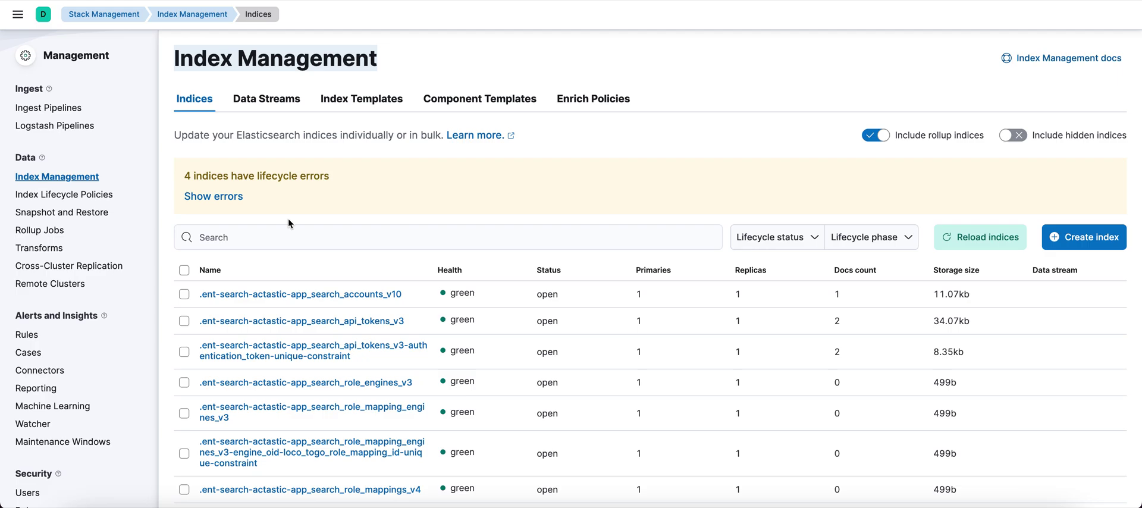
pyautogui.scroll(-1, 350, 266)
pyautogui.scroll(1, 349, 265)
pyautogui.scroll(-1, 355, 328)
pyautogui.scroll(1, 355, 328)
# - Search the indices for "cloudtrail" with hidden indices included, and examine the names of the matching backing indices
pyautogui.click(442, 239)
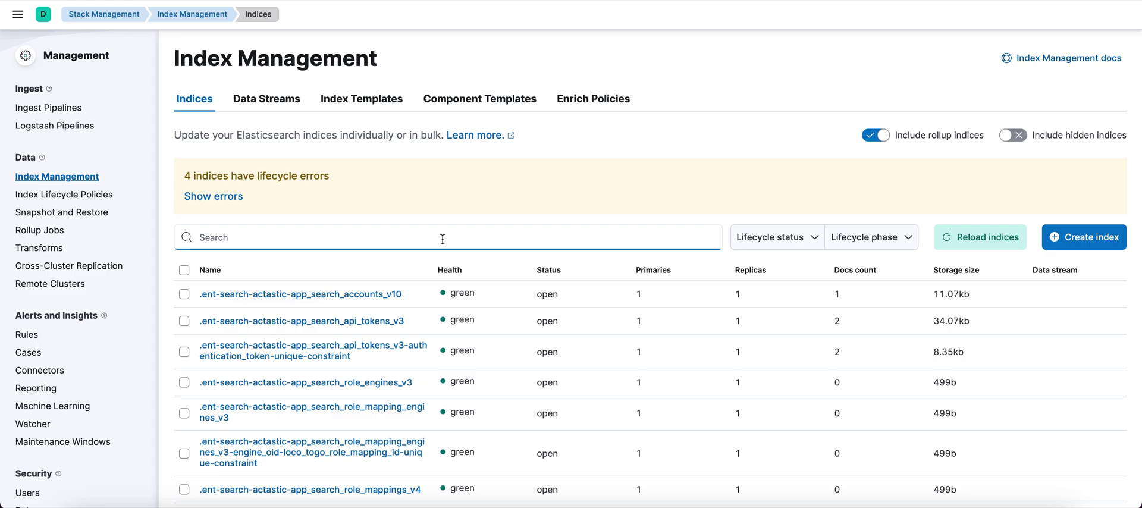
pyautogui.write('cloudtrail')
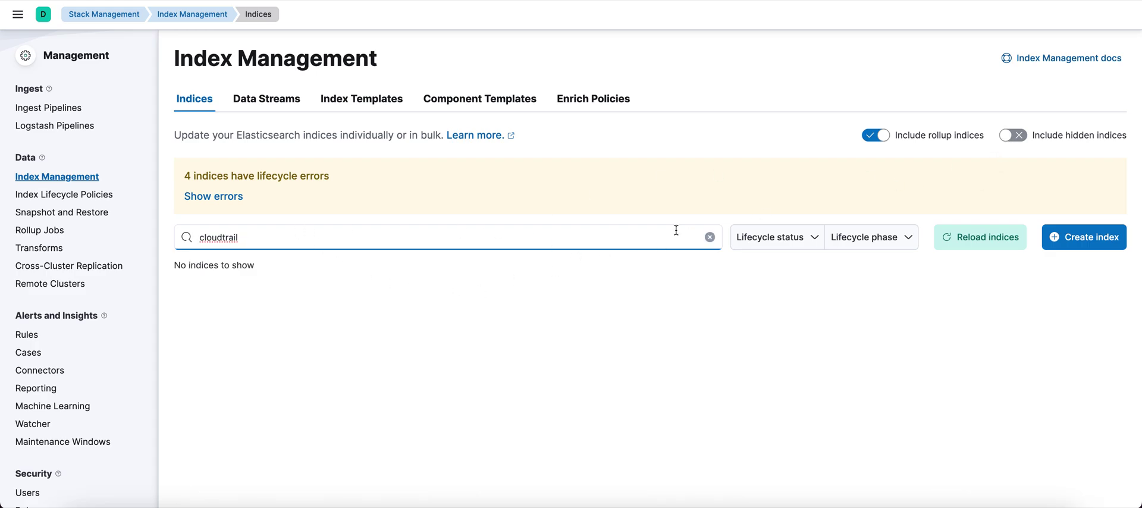
pyautogui.click(1019, 139)
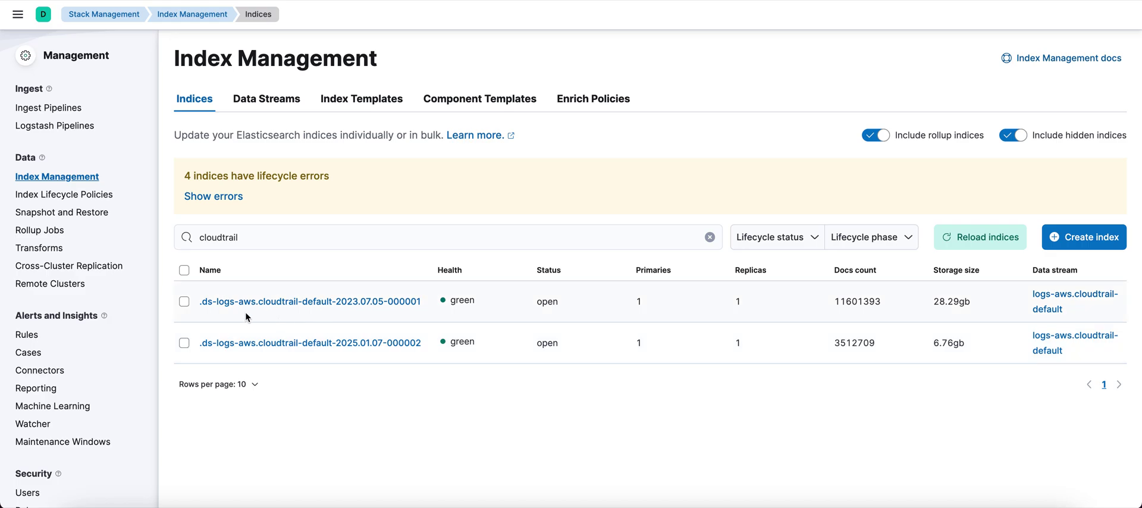
pyautogui.moveTo(192, 308); pyautogui.dragTo(409, 310)
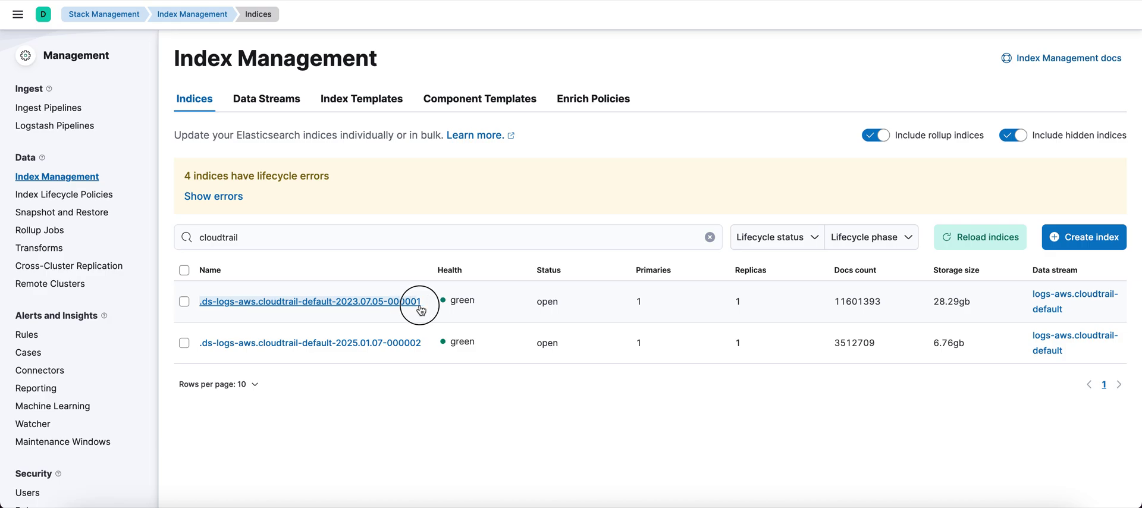
pyautogui.click(483, 305)
pyautogui.moveTo(483, 305); pyautogui.dragTo(441, 308)
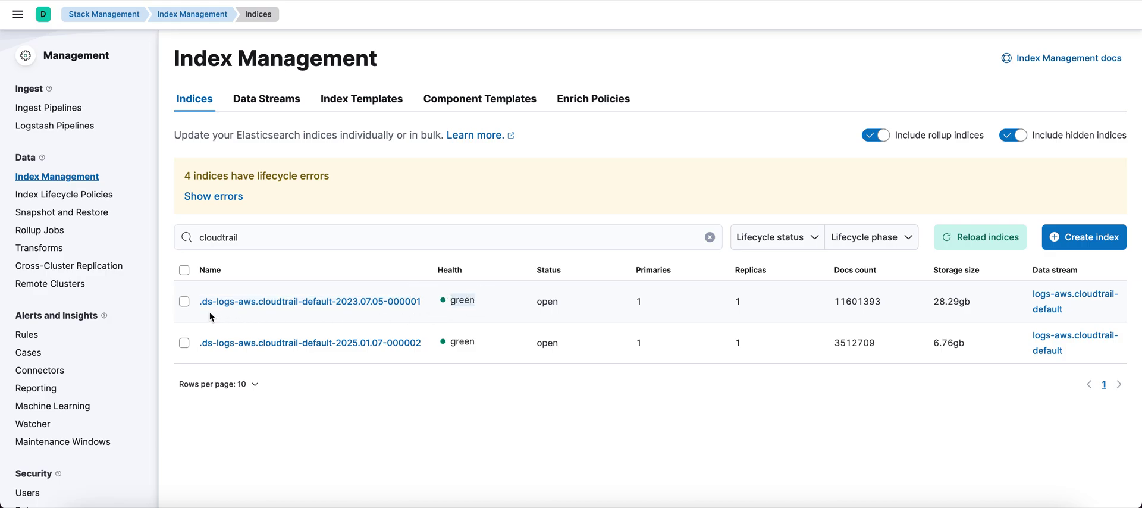
pyautogui.moveTo(191, 345); pyautogui.dragTo(477, 346)
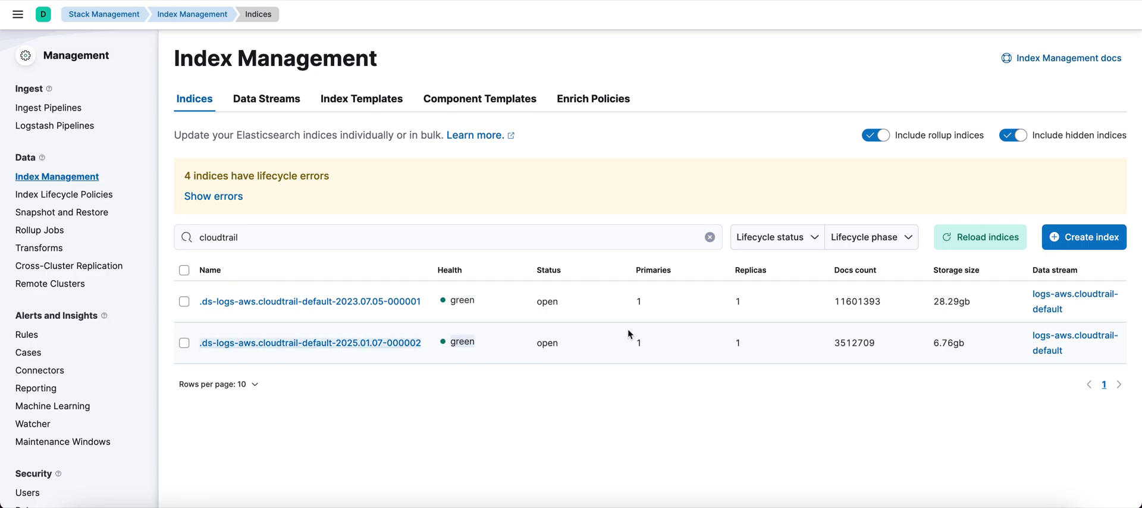
pyautogui.click(261, 236)
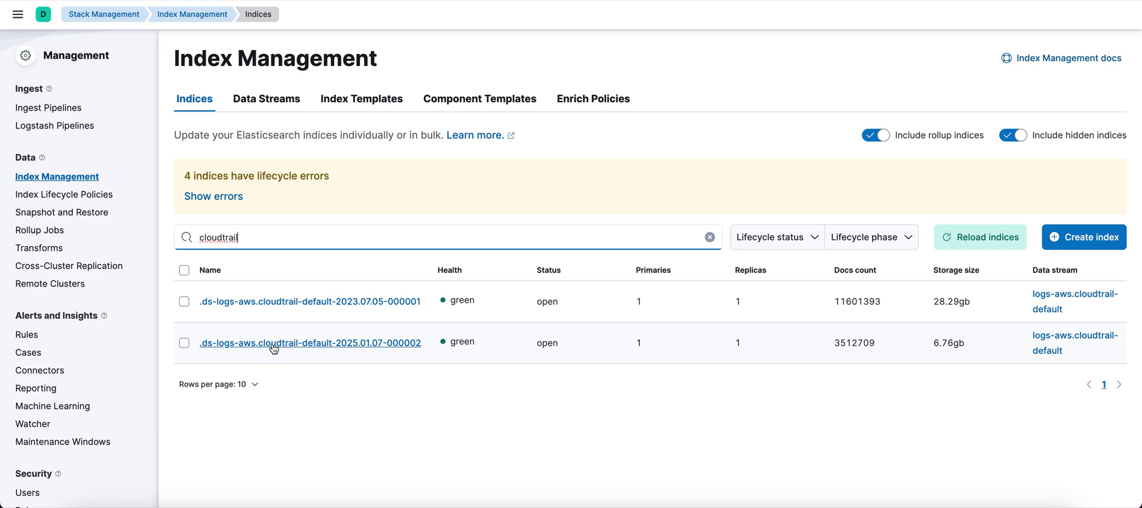
# - Search the data streams for "cloudtrail" and briefly select and deselect the logs-aws.cloudtrail-default stream
pyautogui.click(279, 107)
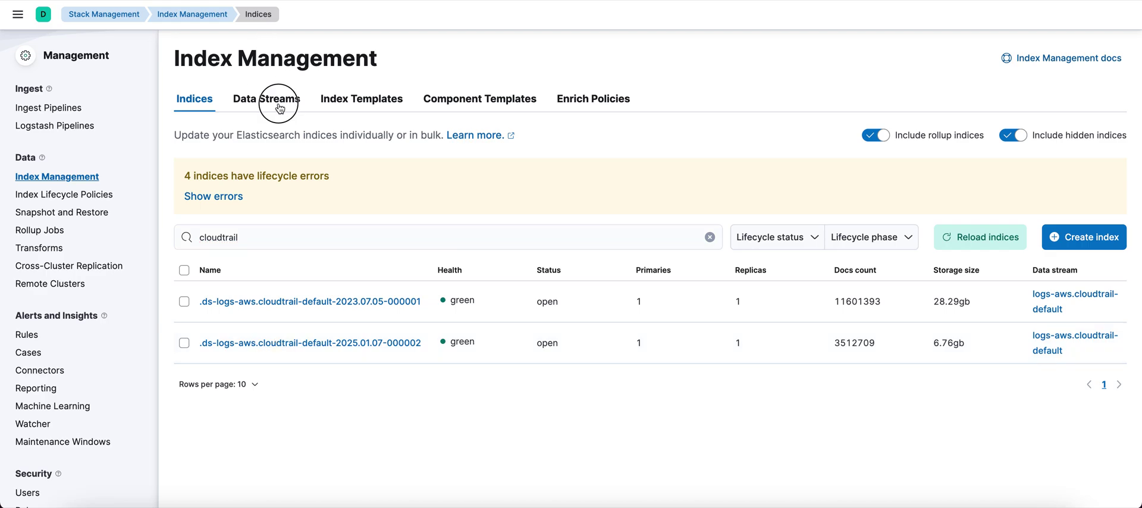
pyautogui.click(275, 175)
pyautogui.write('cloudtrail')
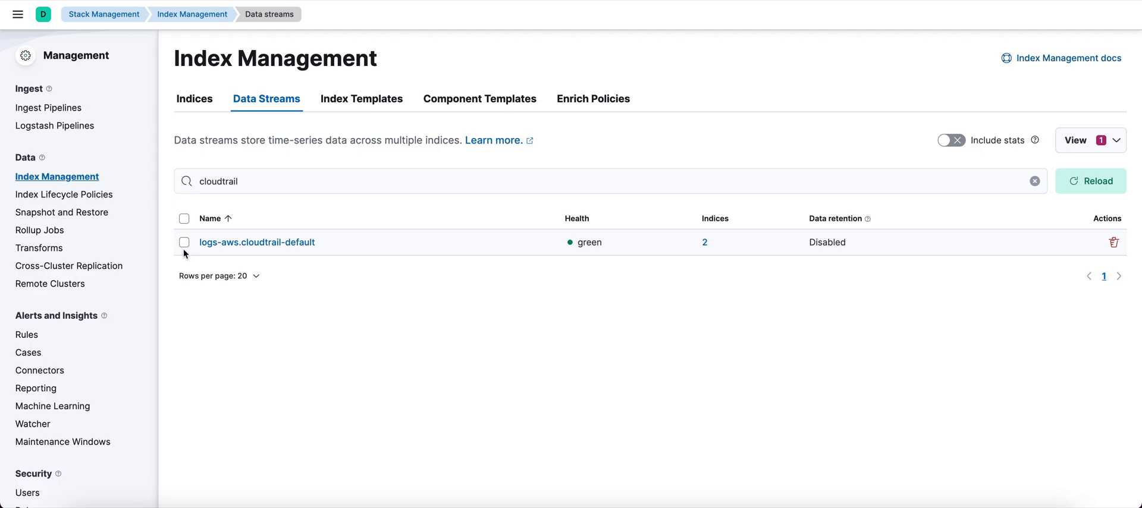
pyautogui.click(184, 243)
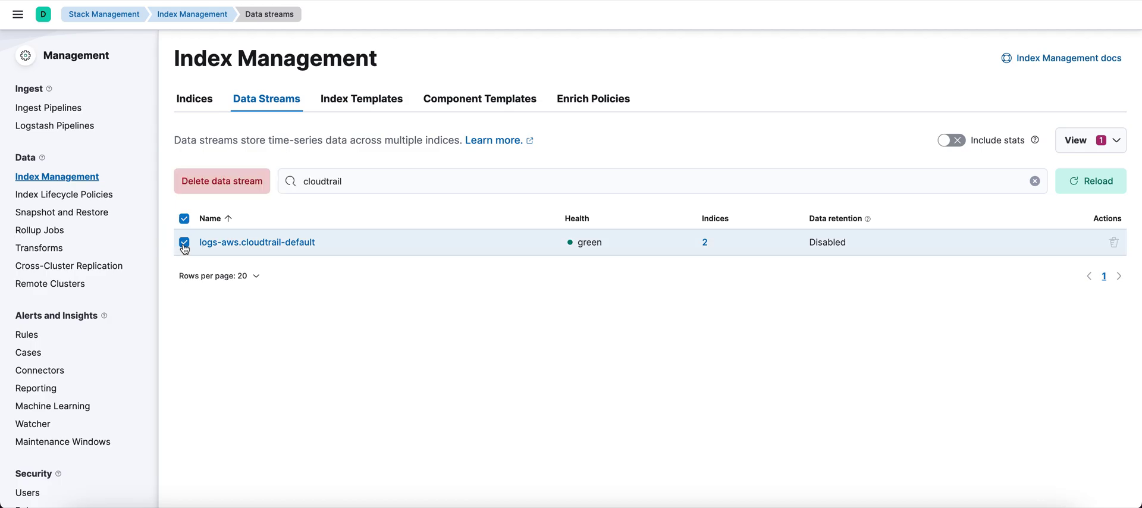
pyautogui.click(185, 243)
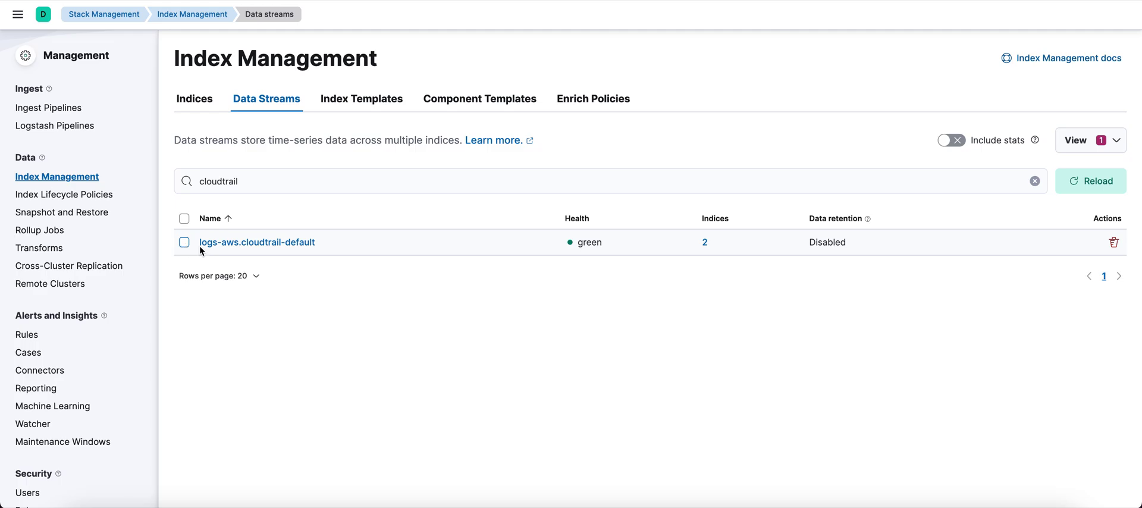
# - View the details of the logs-aws.cloudtrail-default data stream and close them again
pyautogui.click(244, 246)
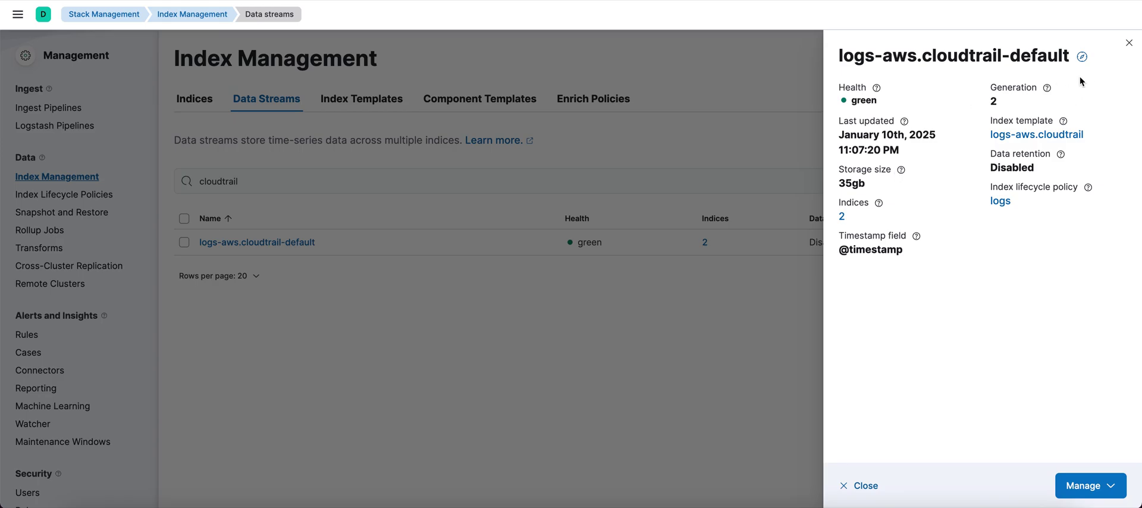
pyautogui.click(1129, 43)
pyautogui.click(328, 173)
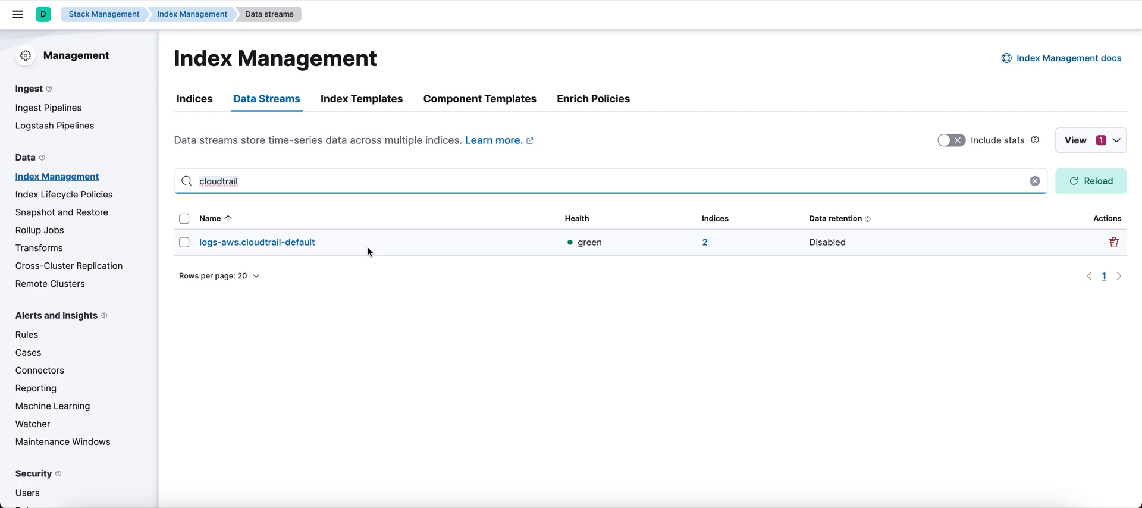
pyautogui.moveTo(344, 245); pyautogui.dragTo(304, 244)
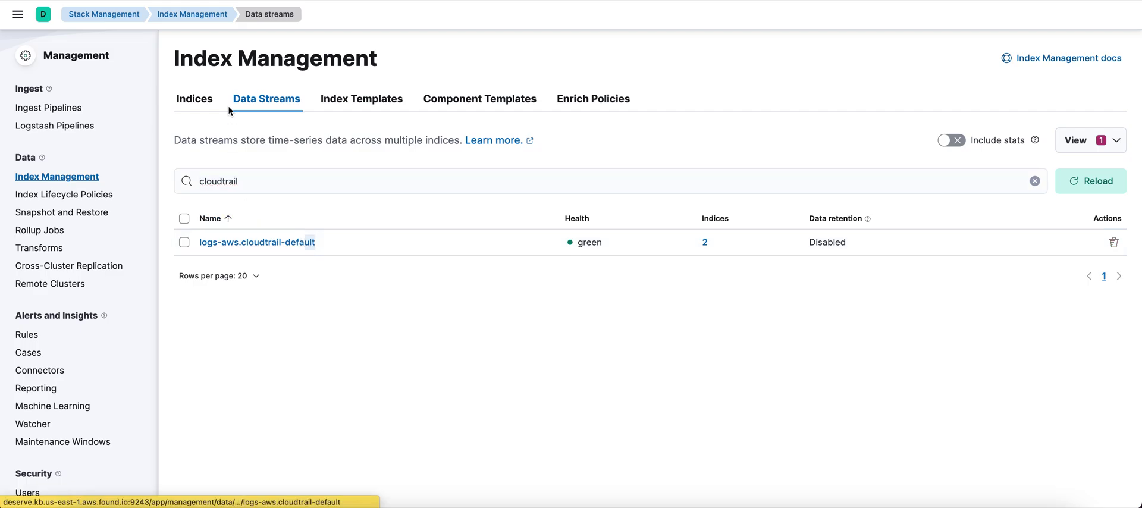
# - Search the index templates for "cloudtrail" and select the logs-aws.cloudtrail template
pyautogui.click(352, 102)
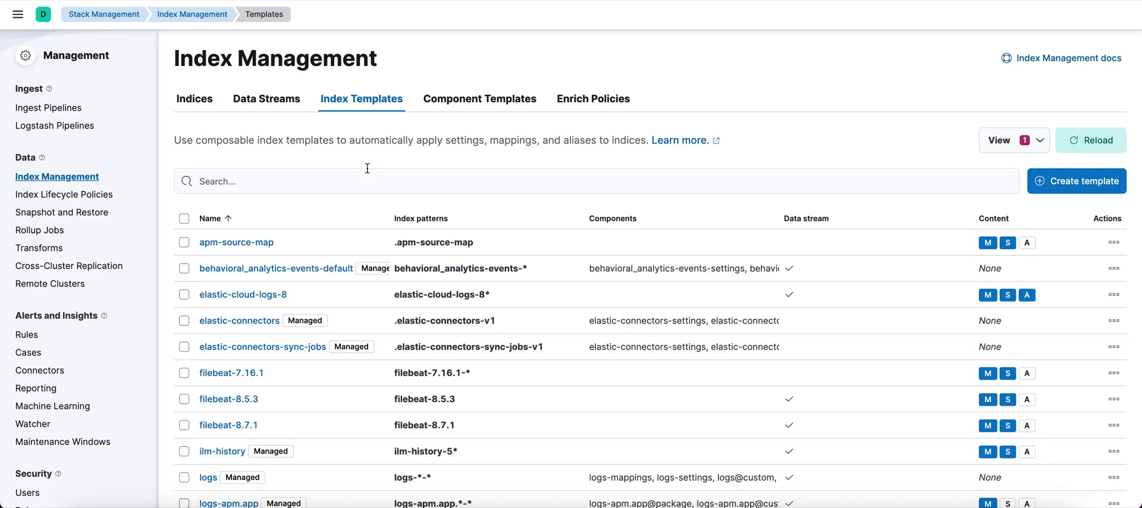
pyautogui.click(363, 181)
pyautogui.write('cloudtrail')
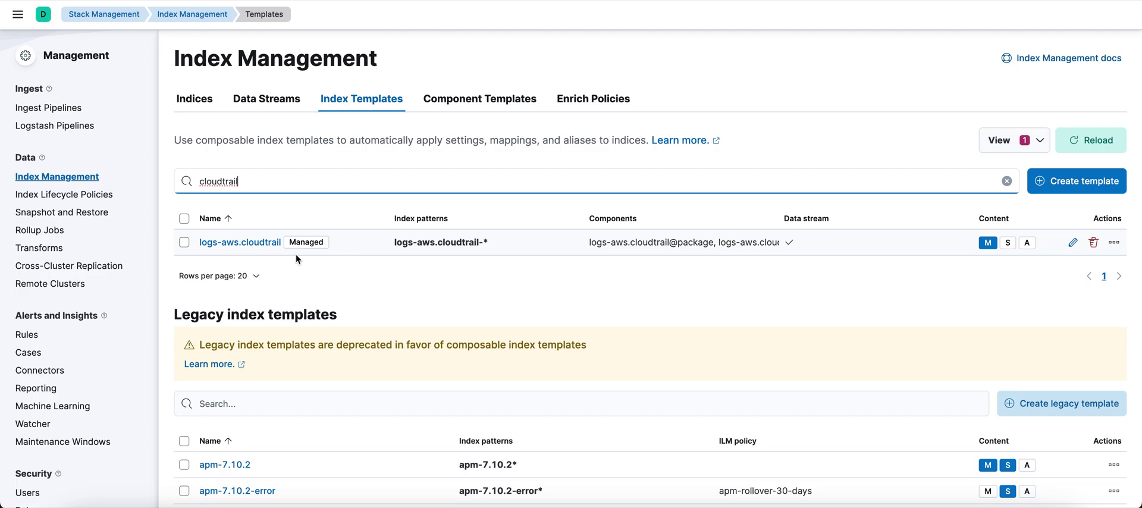
pyautogui.click(185, 242)
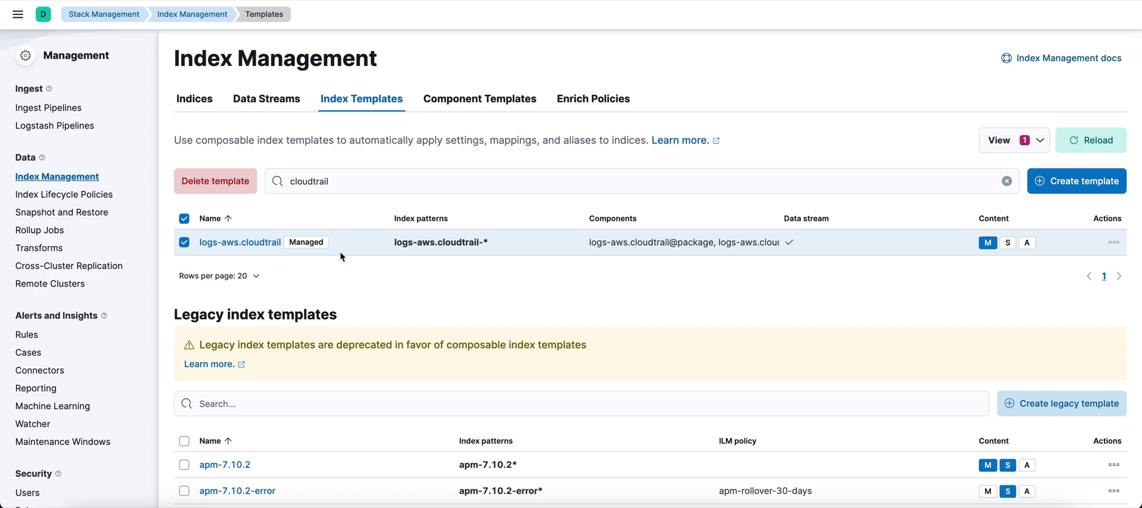
# - Examine the index pattern logs-aws.cloudtrail-* of the selected index template by highlighting it
pyautogui.doubleClick(453, 244)
pyautogui.press('super+c')
pyautogui.tripleClick(427, 247)
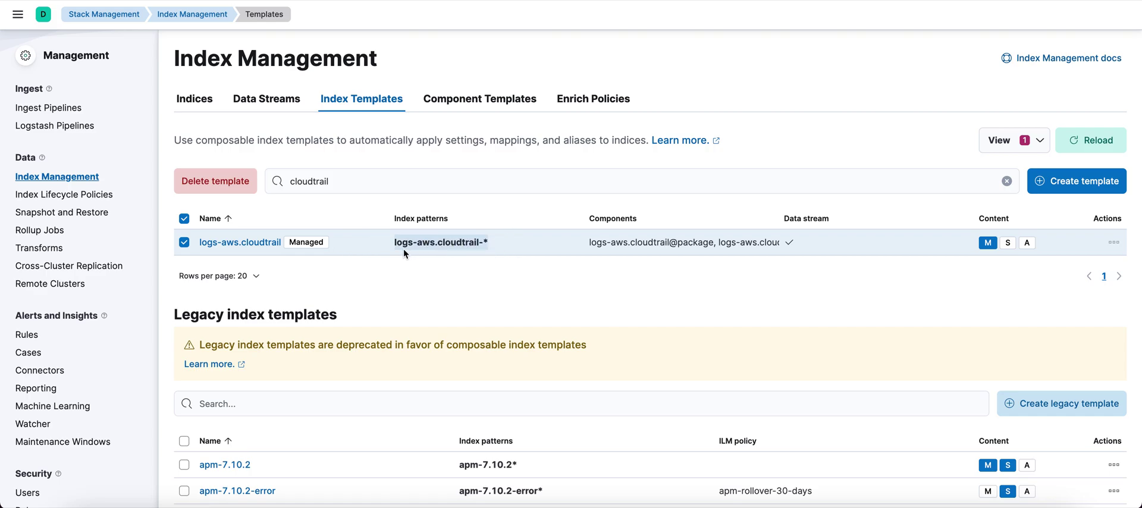
pyautogui.moveTo(395, 243); pyautogui.dragTo(479, 243)
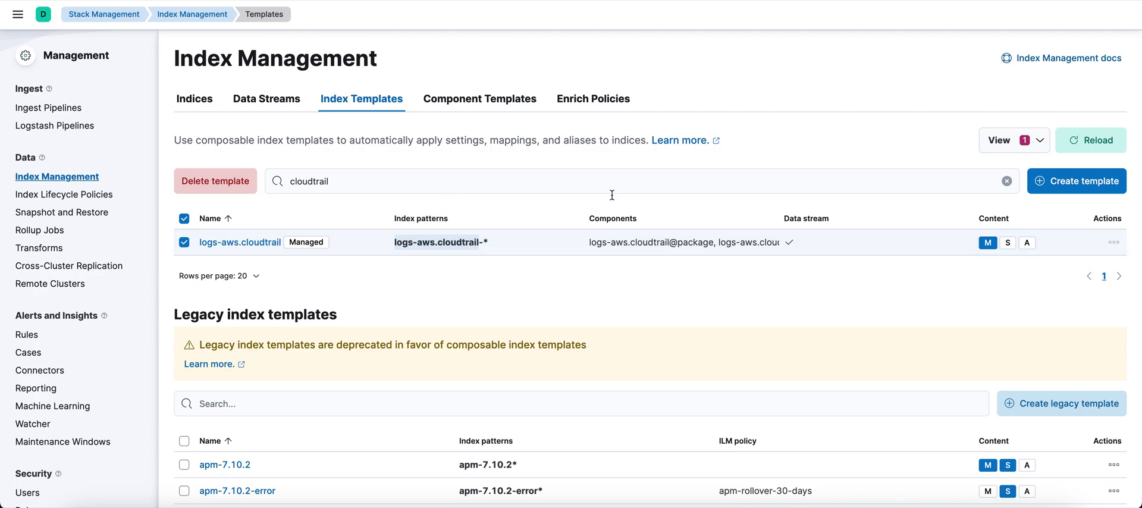
# - Clear the index template search and filter the templates by "cloudtrail" again
pyautogui.click(397, 189)
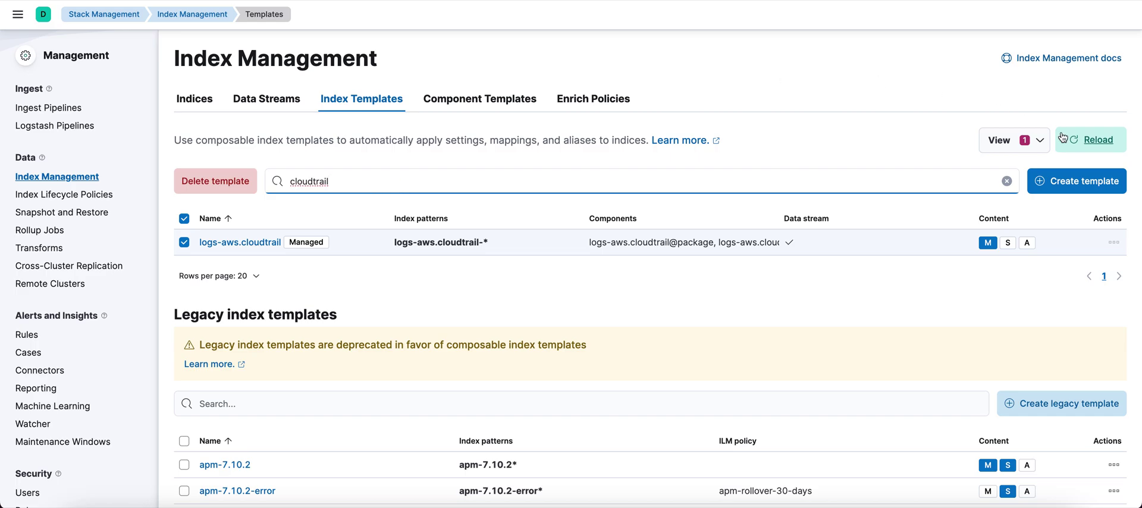
pyautogui.click(1007, 181)
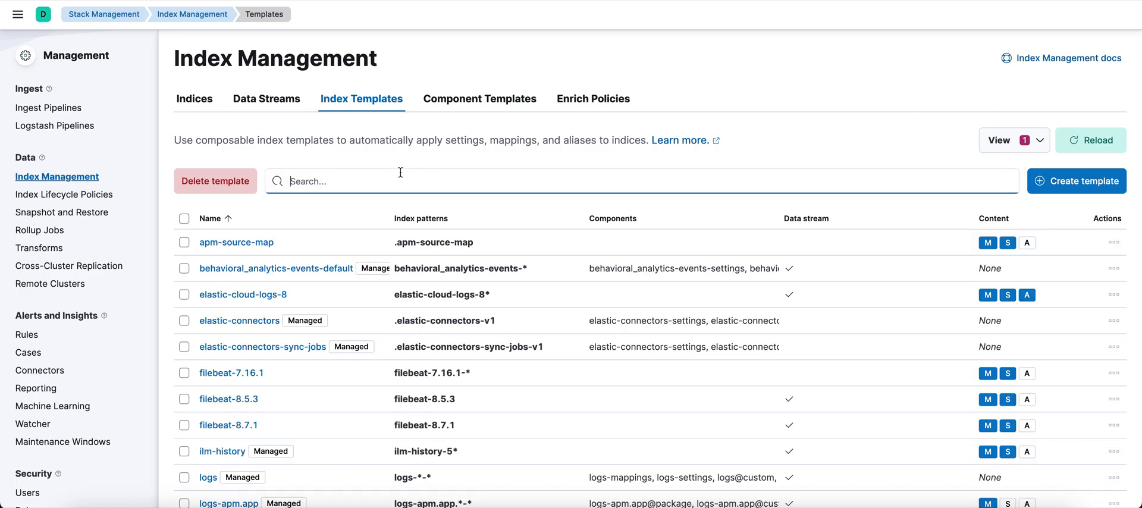
pyautogui.press('super+v')
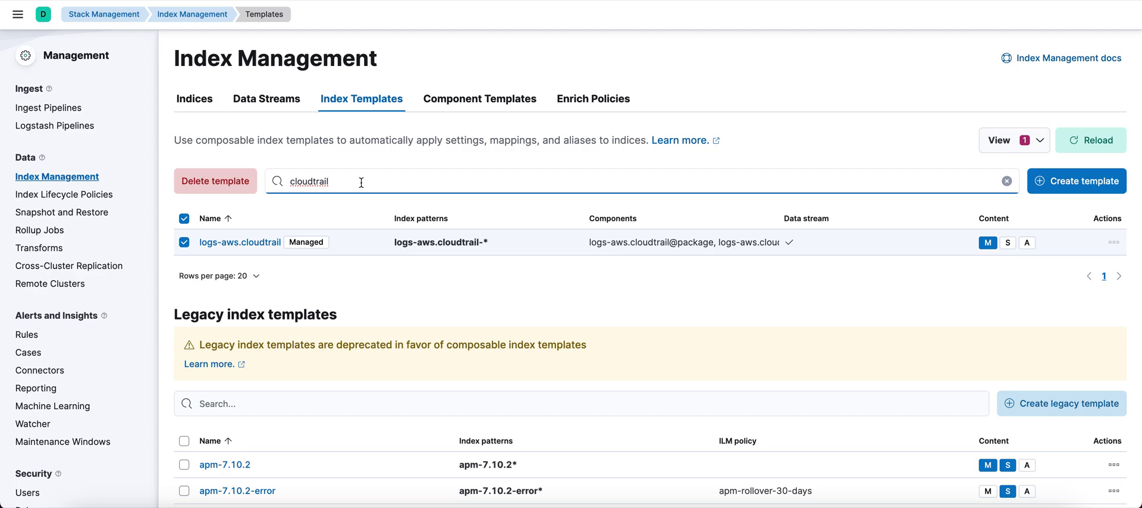
# - Search the component templates for "cloudtrail"
pyautogui.click(452, 97)
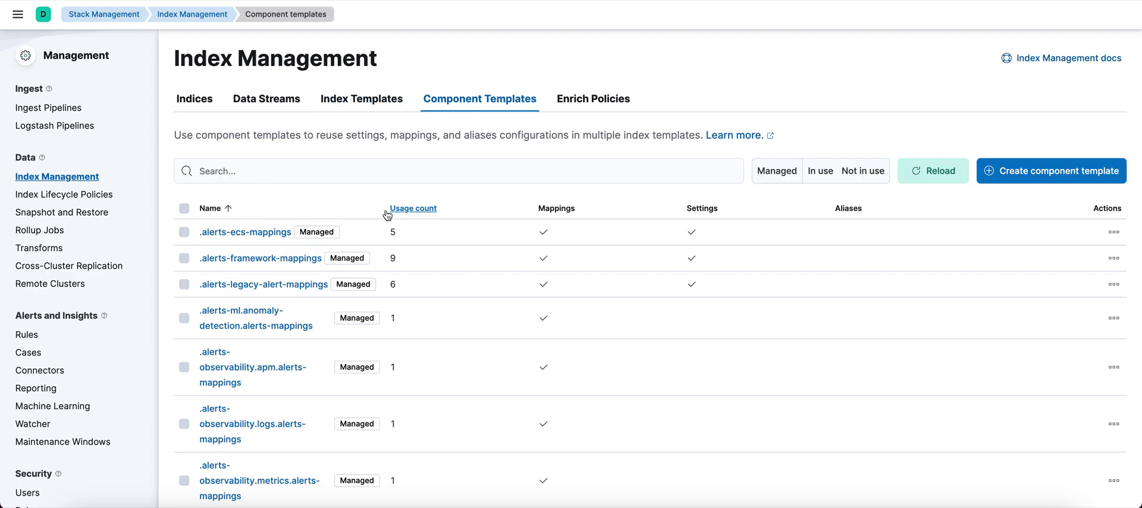
pyautogui.click(349, 171)
pyautogui.hotkey('ctrl', 'v')
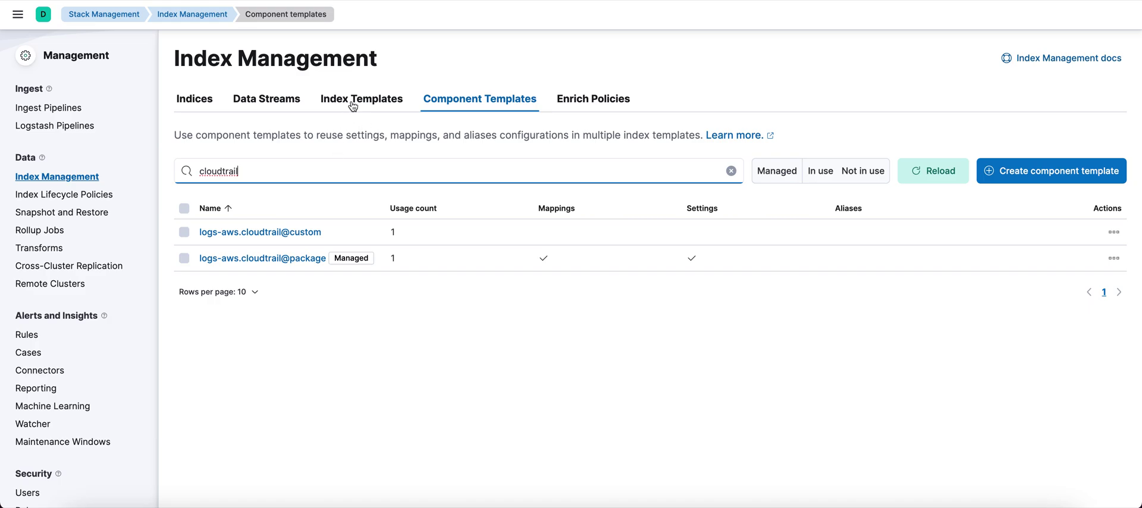
# - Find the logs-aws.cloudtrail-default data stream by searching for "cloudtrail", and examine the index template in its details
pyautogui.click(255, 103)
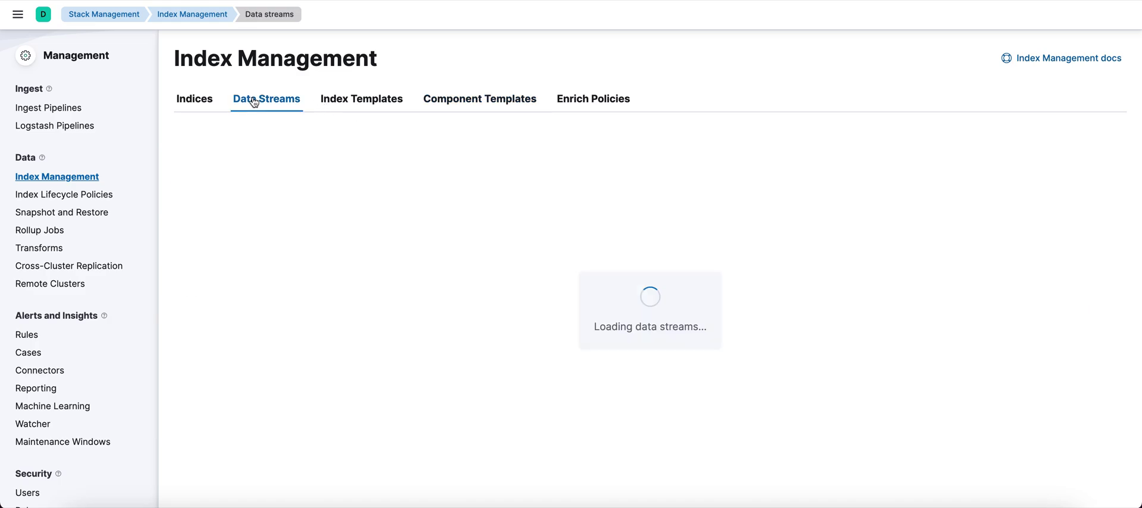
pyautogui.click(298, 179)
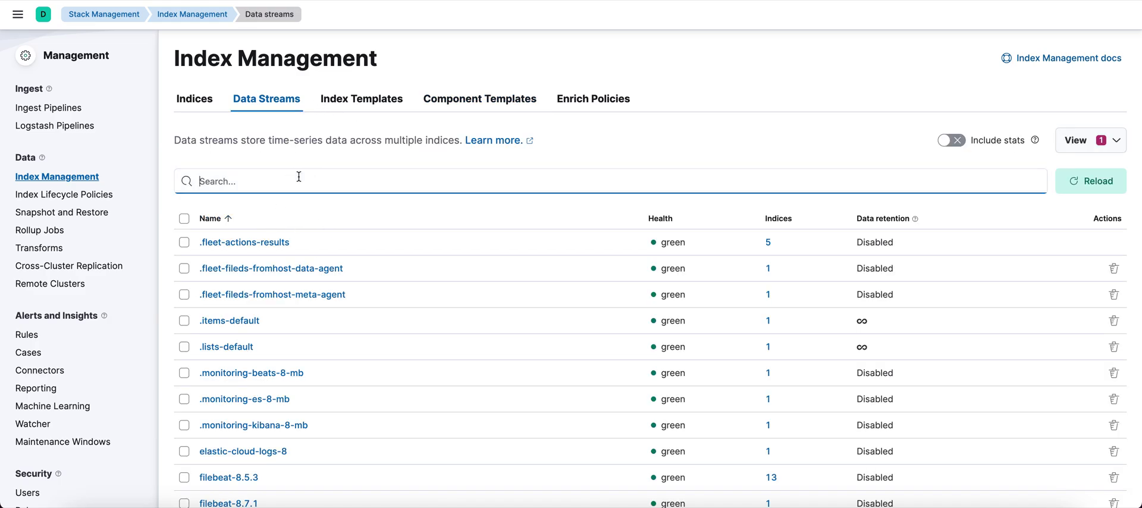
pyautogui.write('cloudtrail')
pyautogui.click(281, 245)
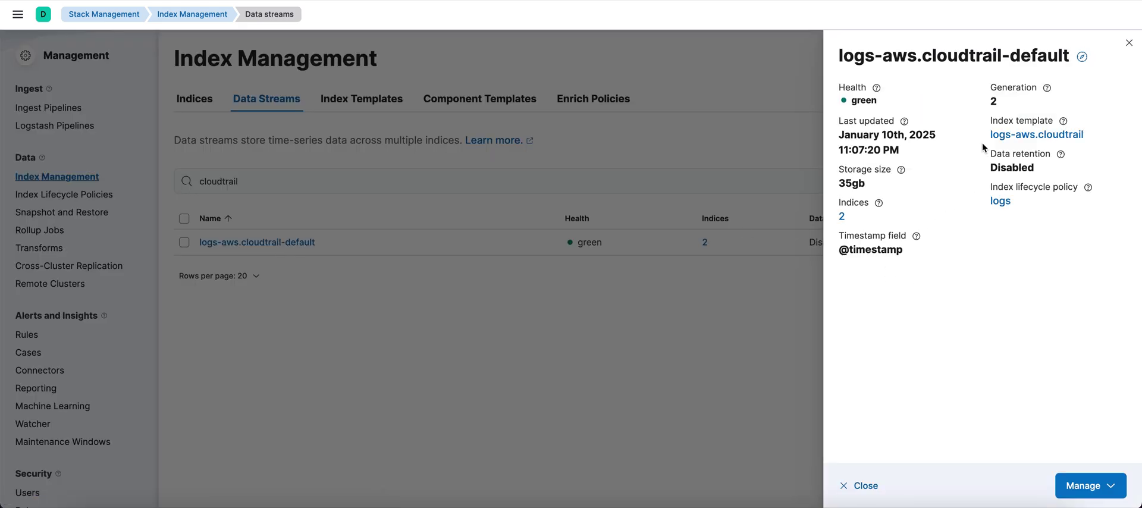
pyautogui.moveTo(979, 137); pyautogui.dragTo(1068, 138)
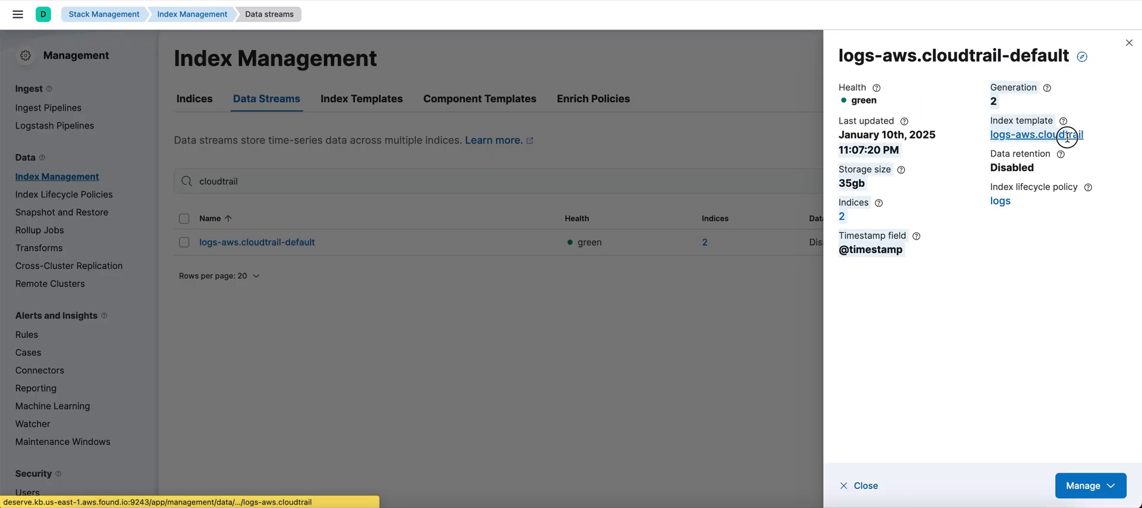
pyautogui.click(984, 121)
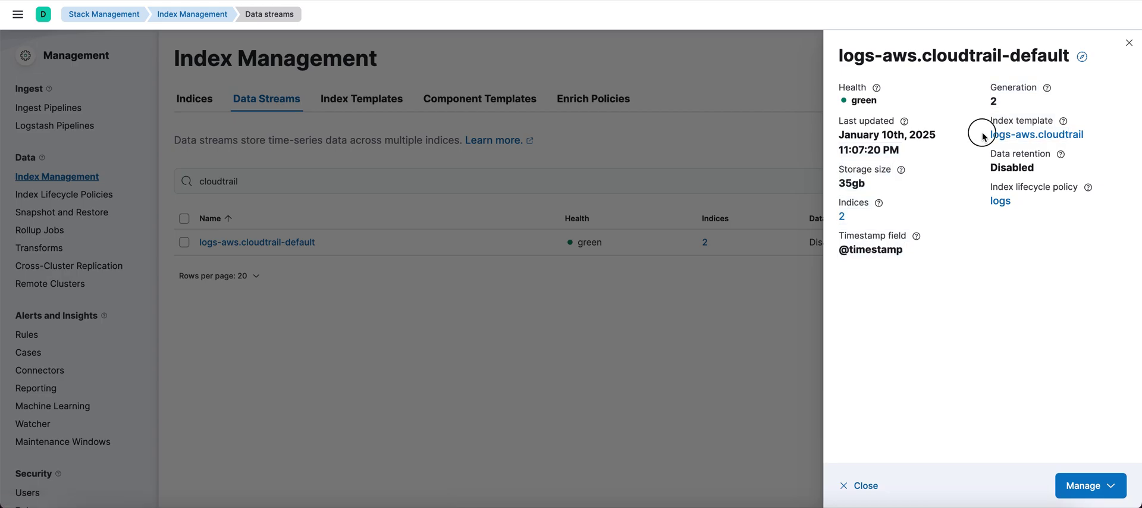
# - Open the data stream's logs-aws.cloudtrail index template and examine its component templates logs-aws.cloudtrail@package and logs-aws.cloudtrail@custom
pyautogui.click(1033, 137)
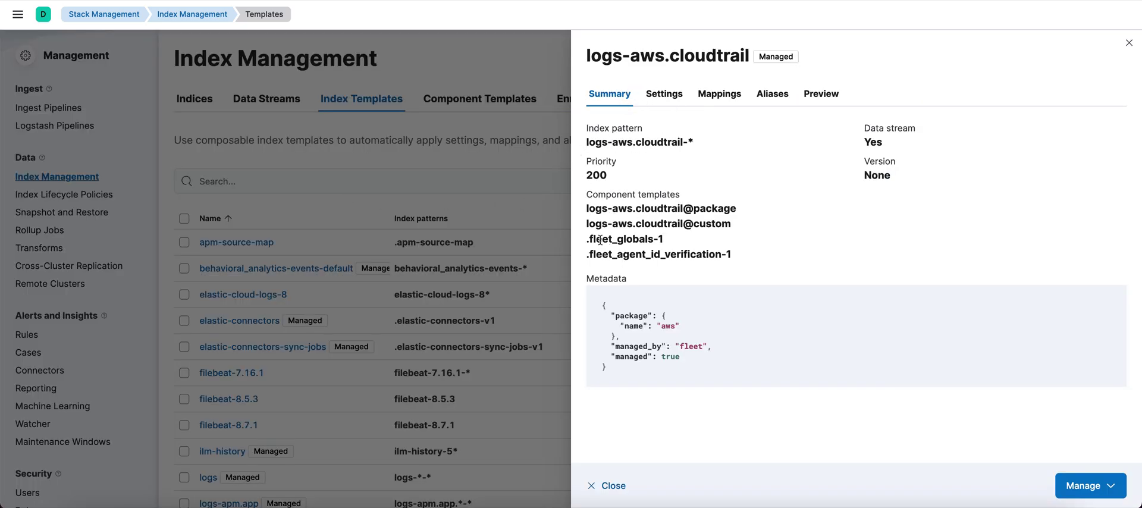
pyautogui.moveTo(586, 196); pyautogui.dragTo(708, 197)
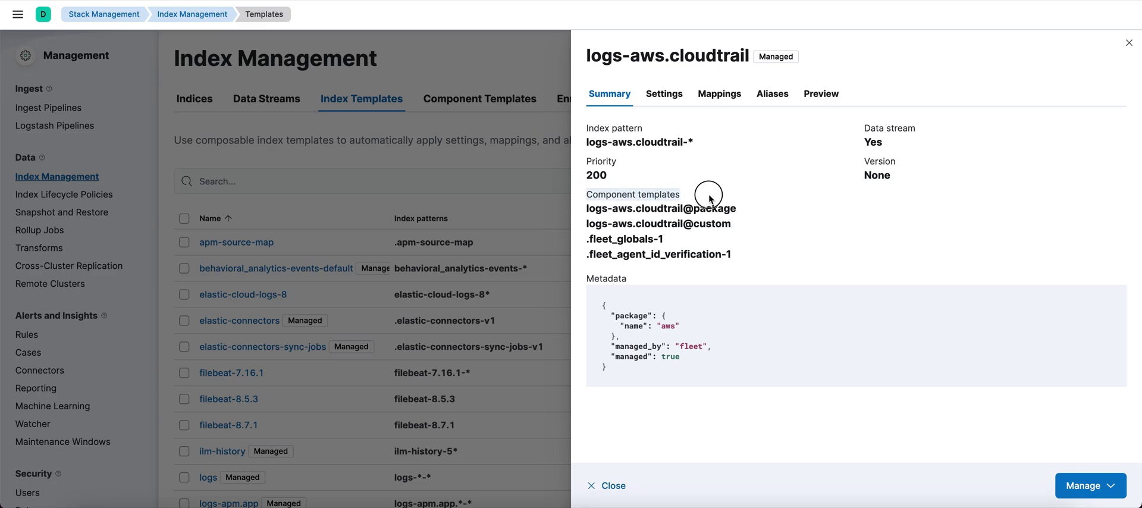
pyautogui.moveTo(586, 209)
pyautogui.mouseDown()
pyautogui.moveTo(718, 209)
pyautogui.moveTo(733, 230)
pyautogui.moveTo(586, 220)
pyautogui.mouseUp()
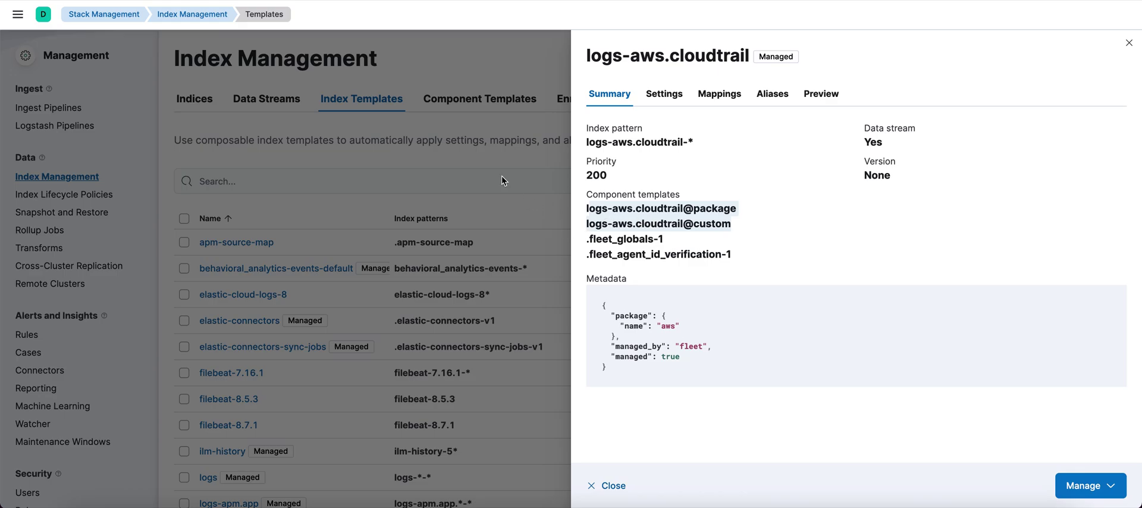
# - Close the index template details and search the component templates for "cloudtrail"
pyautogui.click(461, 95)
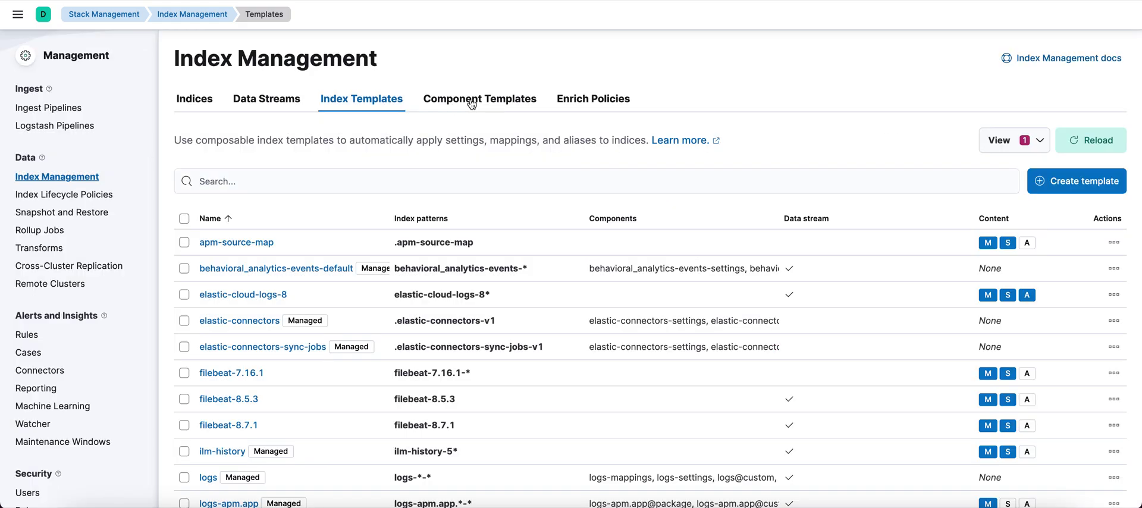
pyautogui.click(471, 100)
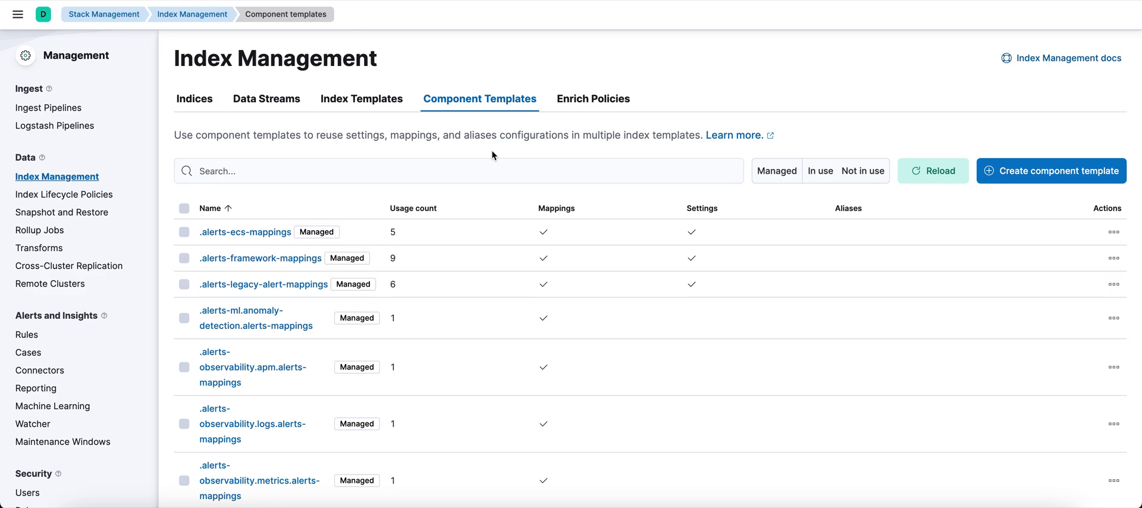
pyautogui.click(438, 170)
pyautogui.write('cloudtrail')
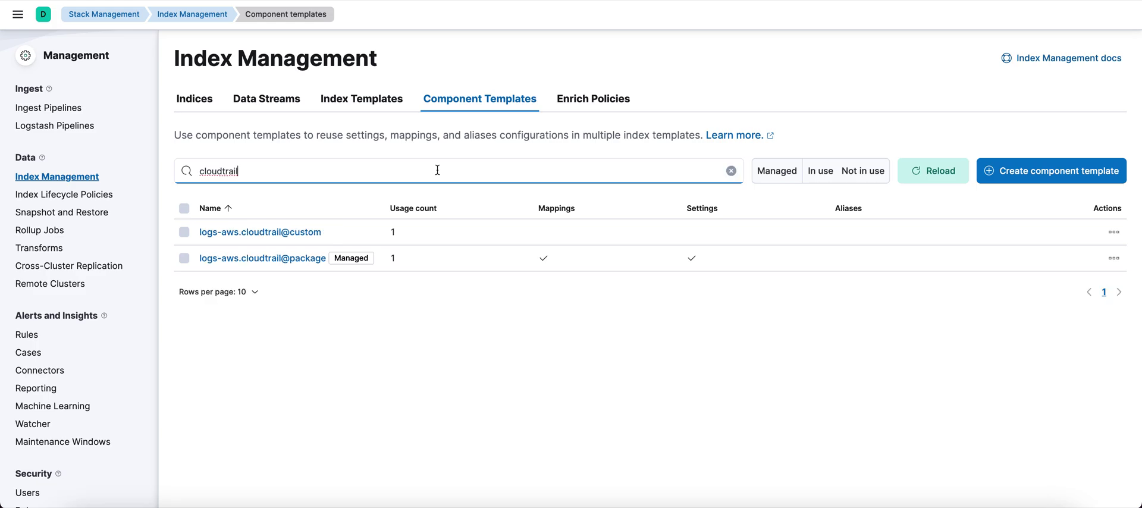
# - Revisit the data streams and index templates, and filter the component templates by "cloudtrail" again
pyautogui.click(256, 101)
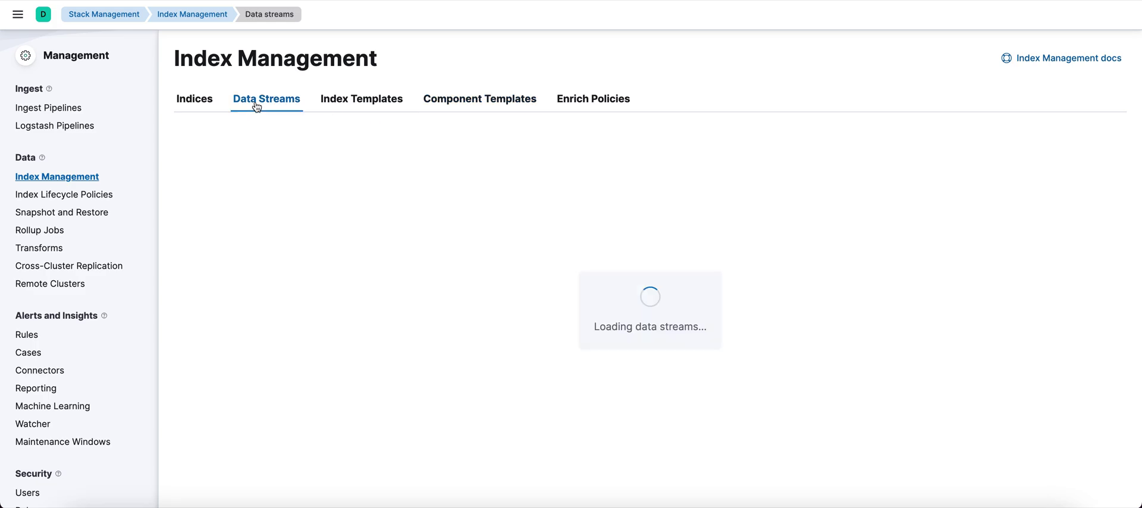
pyautogui.click(389, 99)
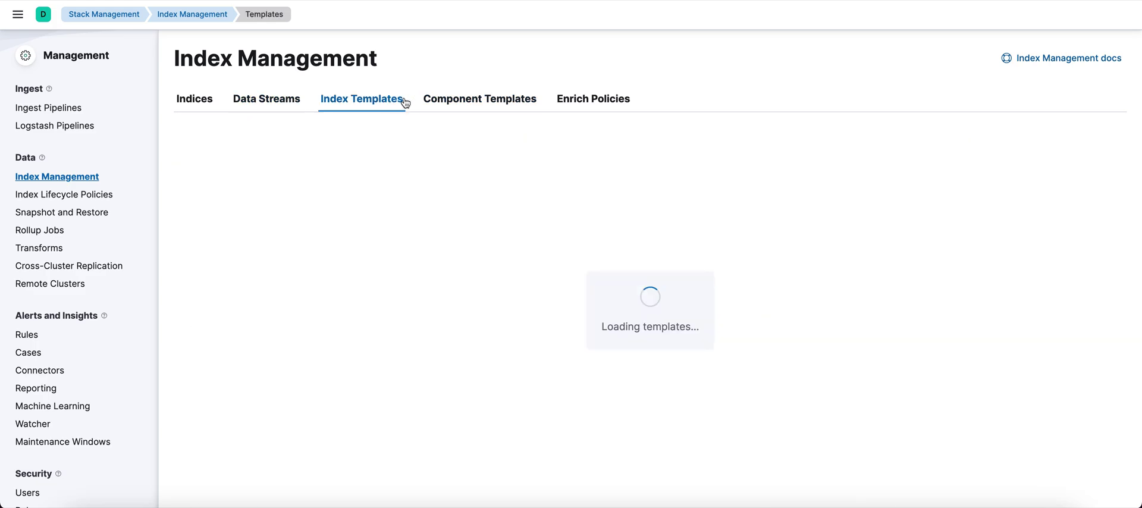
pyautogui.click(458, 106)
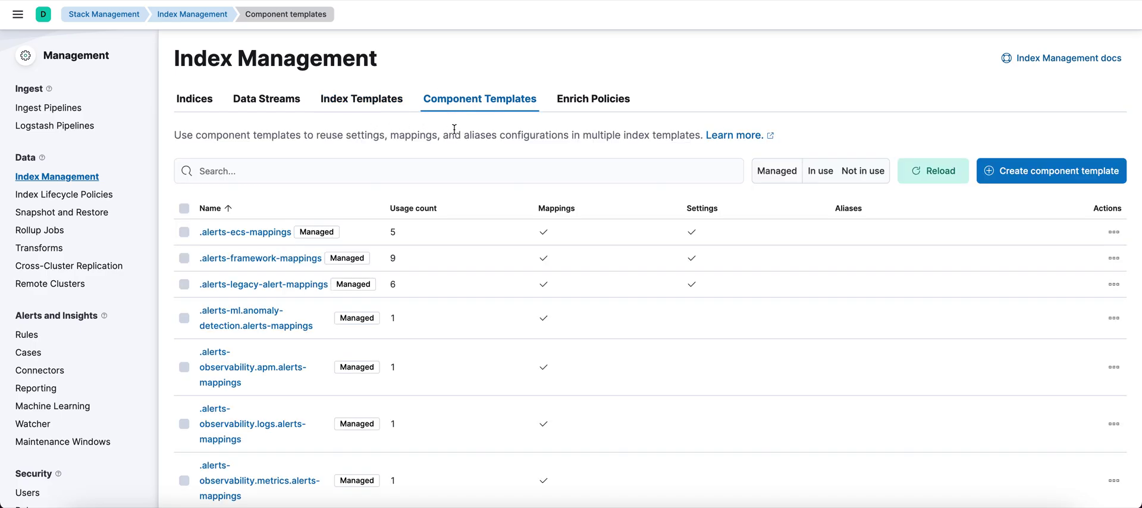
pyautogui.click(422, 168)
pyautogui.hotkey('ctrl', 'v')
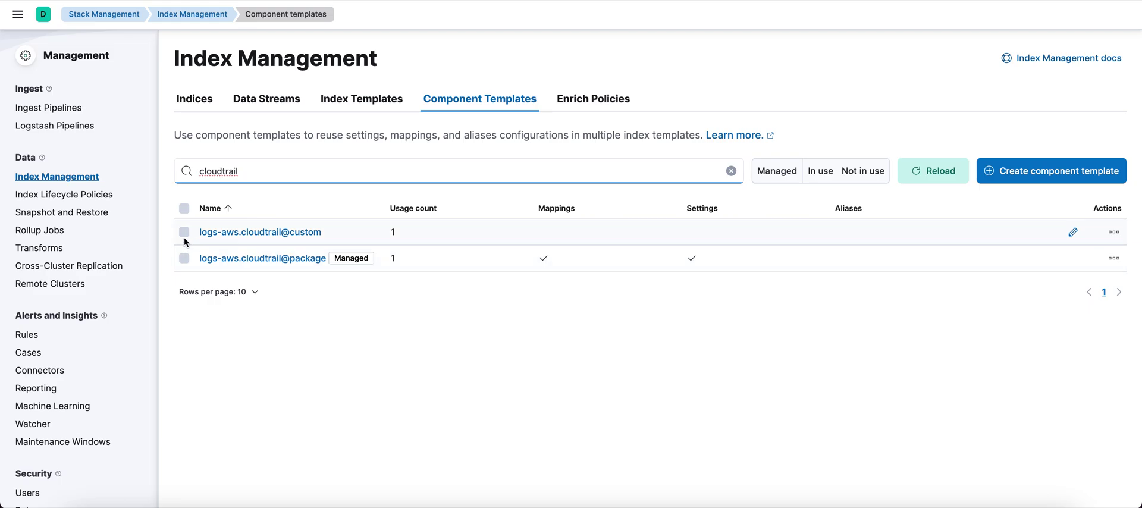
# - Examine the summary and settings of the logs-aws.cloudtrail@custom component template, and close its details
pyautogui.moveTo(194, 232); pyautogui.dragTo(326, 239)
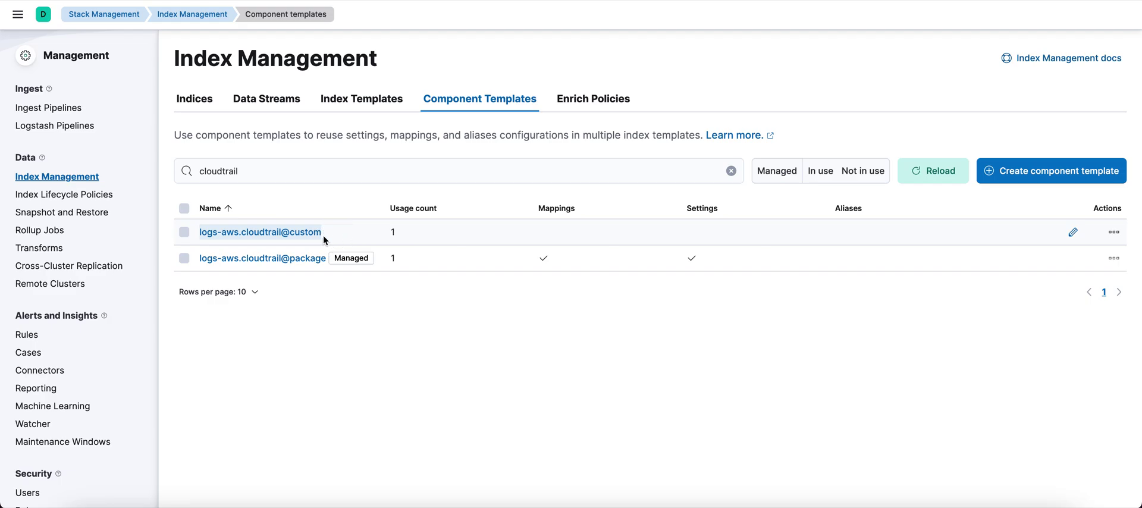
pyautogui.click(278, 238)
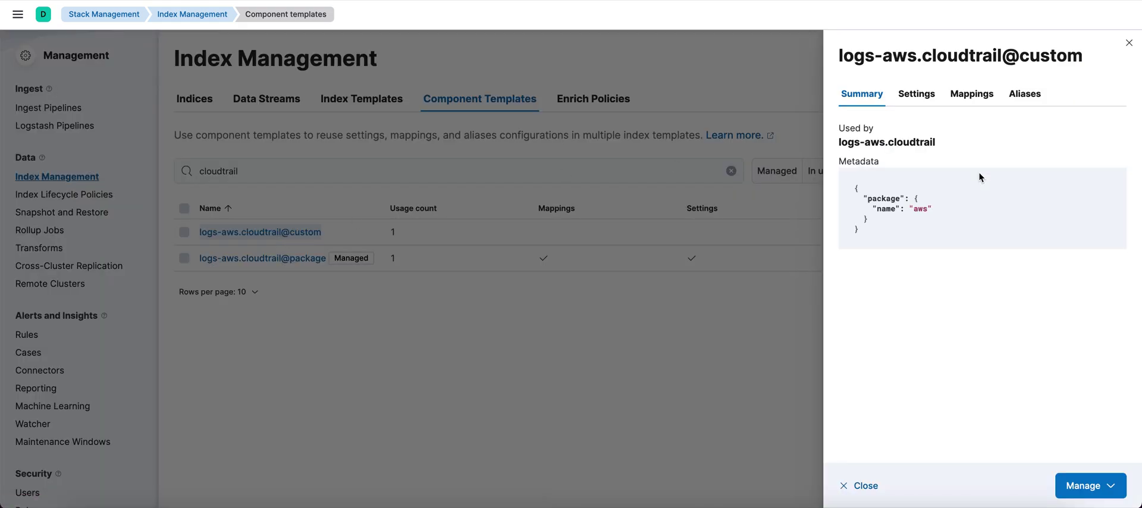
pyautogui.click(924, 98)
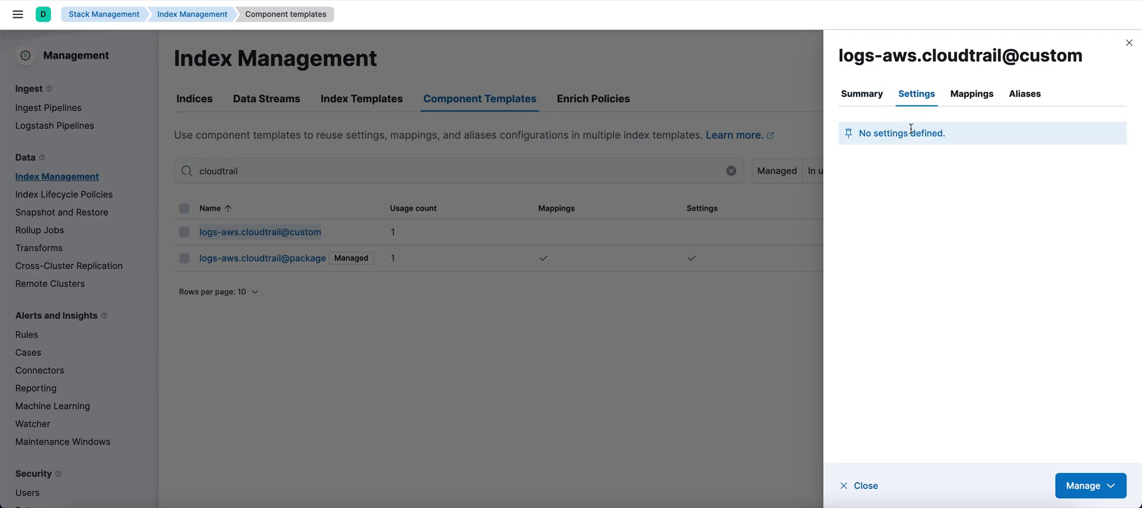
pyautogui.click(1130, 43)
# - Search the component templates for "cloudtrail" after revisiting the data streams, and return to the index templates
pyautogui.click(376, 100)
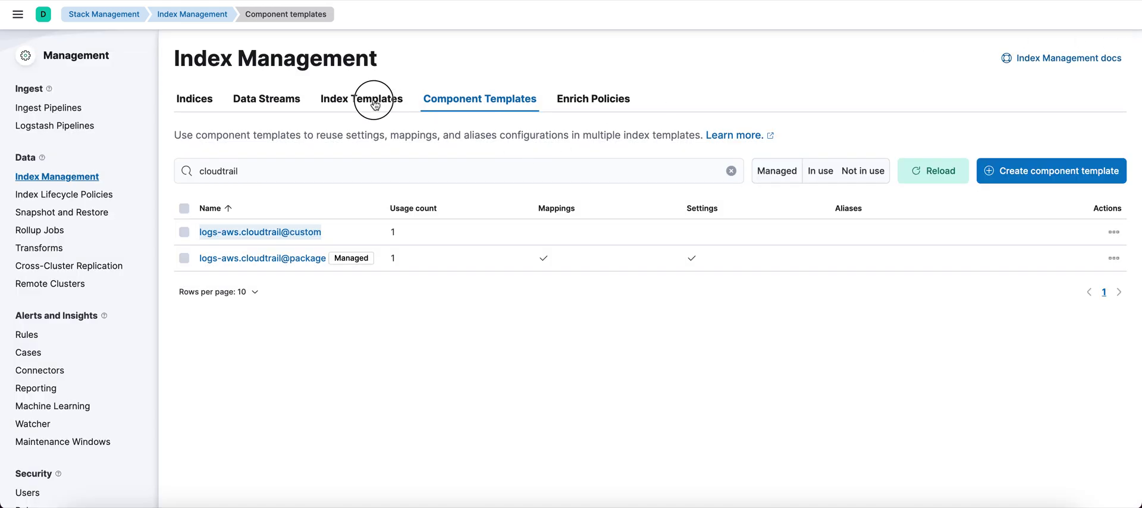
pyautogui.click(273, 105)
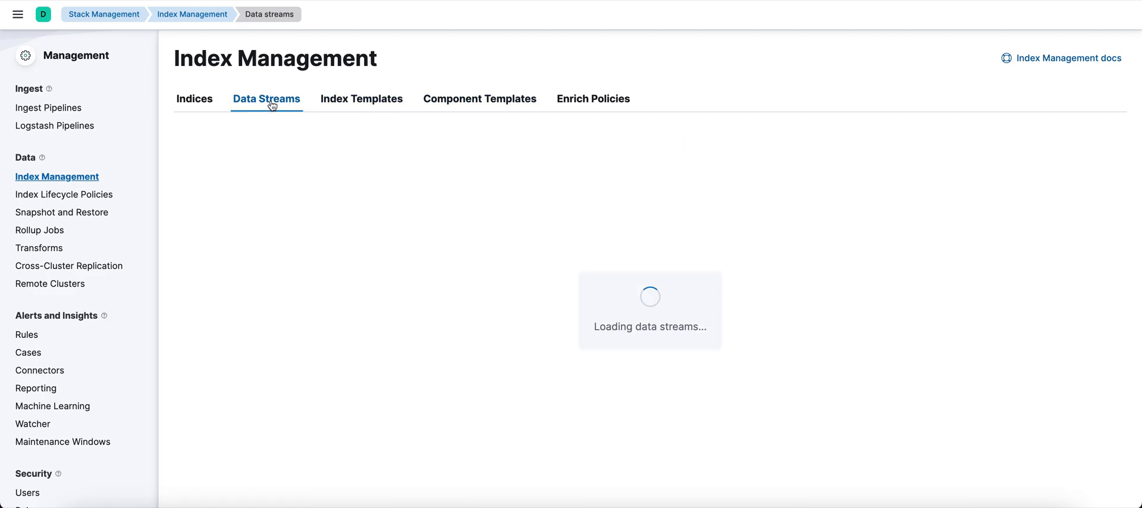
pyautogui.click(444, 101)
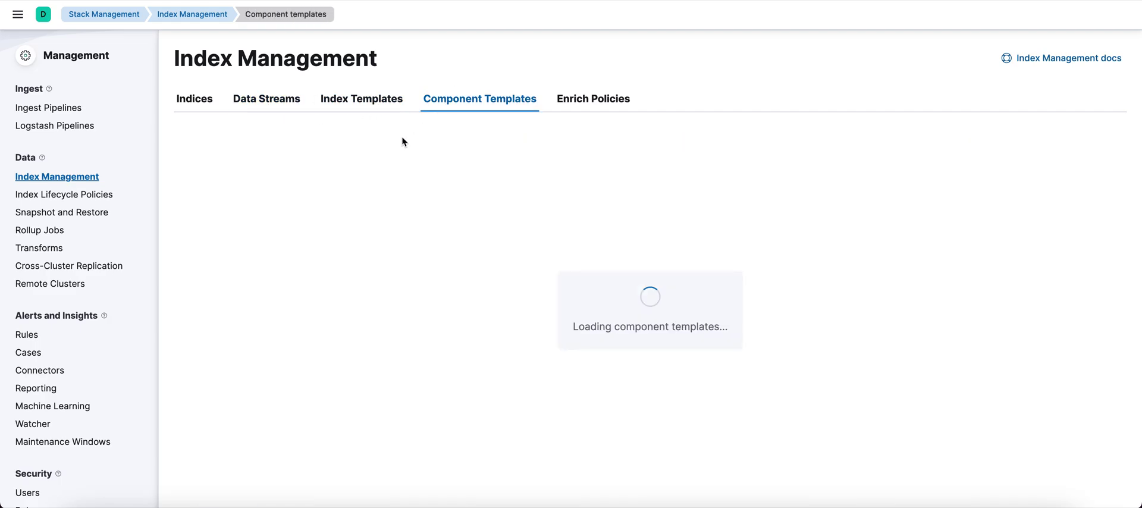
pyautogui.click(349, 167)
pyautogui.write('cloudtrail')
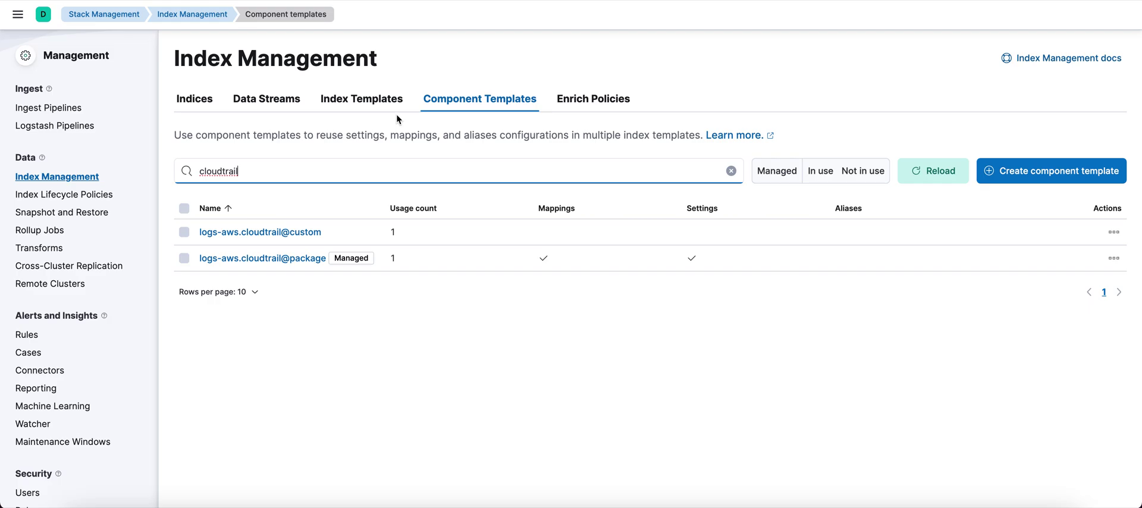
pyautogui.click(356, 99)
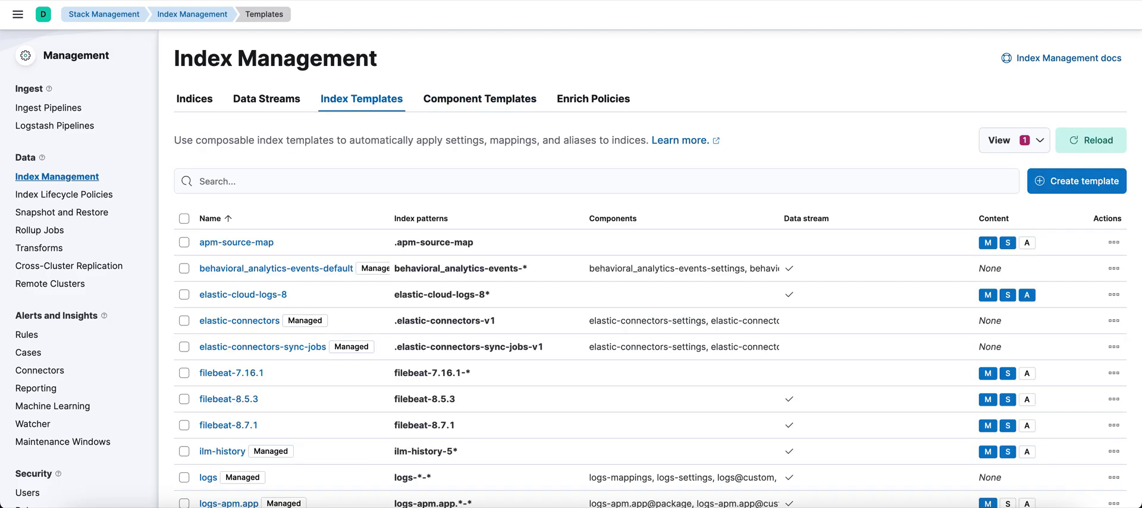
# - Switch to draw.io in a new browser tab and get to a blank diagram without restoring the draft or choosing a file
pyautogui.press('super+t')
pyautogui.write('draw')
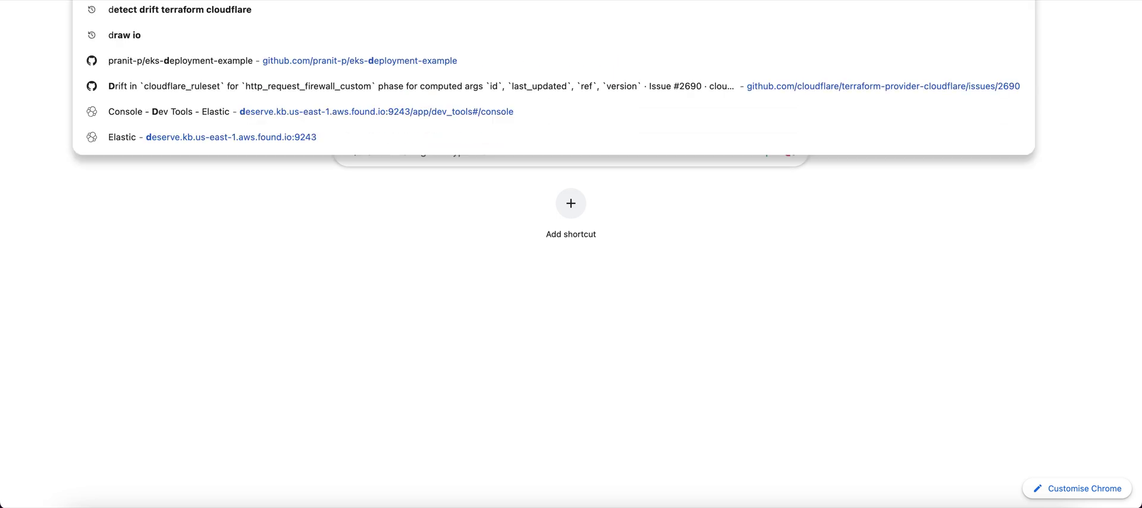
pyautogui.press('Return')
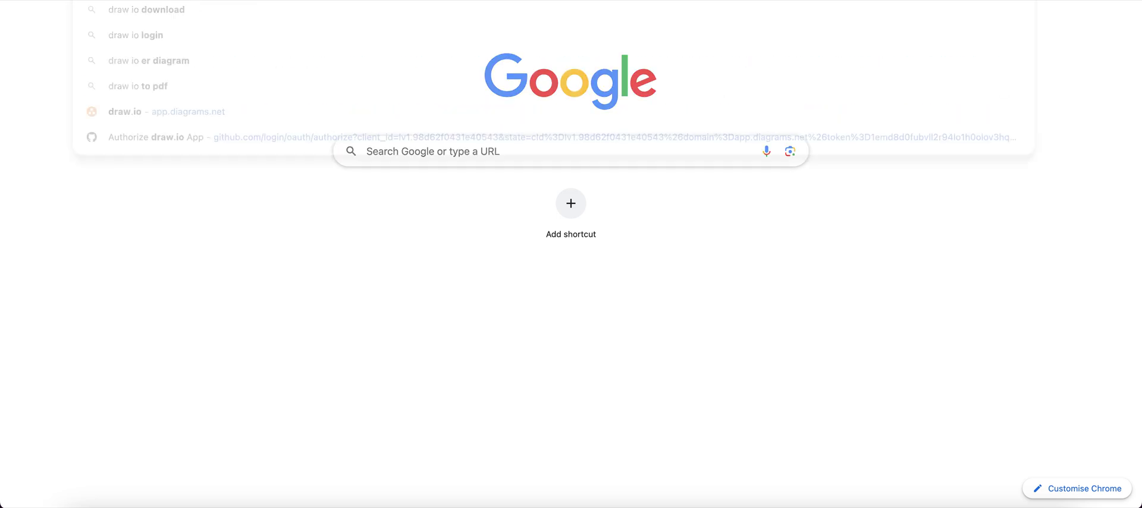
pyautogui.click(166, 109)
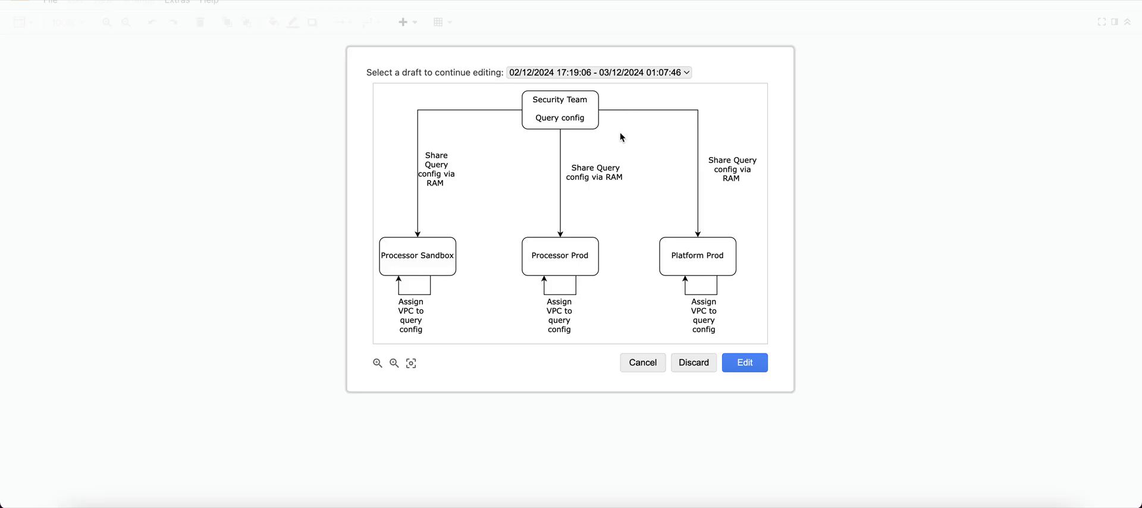
pyautogui.click(641, 361)
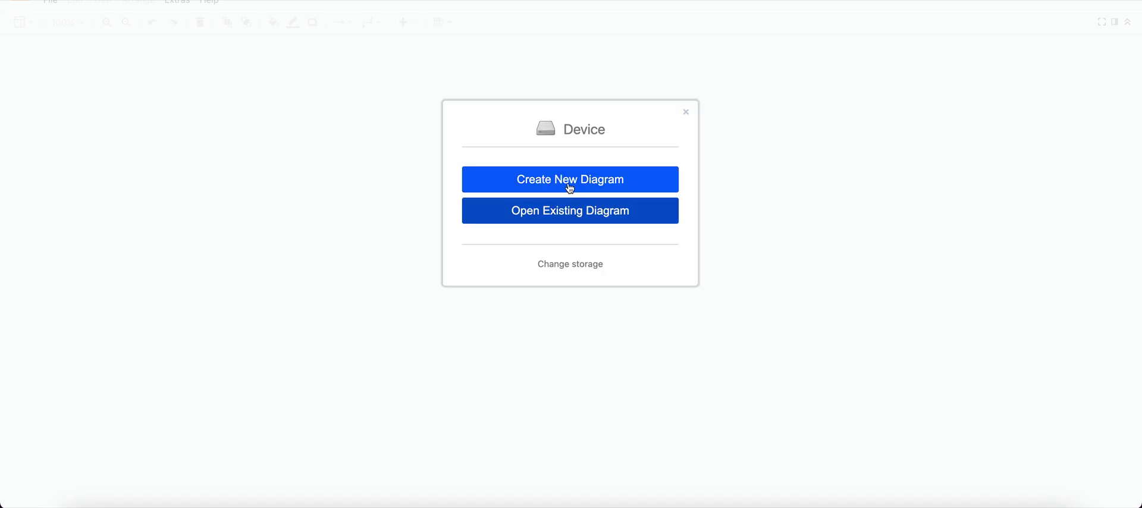
pyautogui.click(687, 113)
# - Add a rounded rectangle in the left half of the page and label it "Component Template"
pyautogui.moveTo(41, 172); pyautogui.dragTo(433, 216)
pyautogui.doubleClick(439, 226)
pyautogui.write('Co')
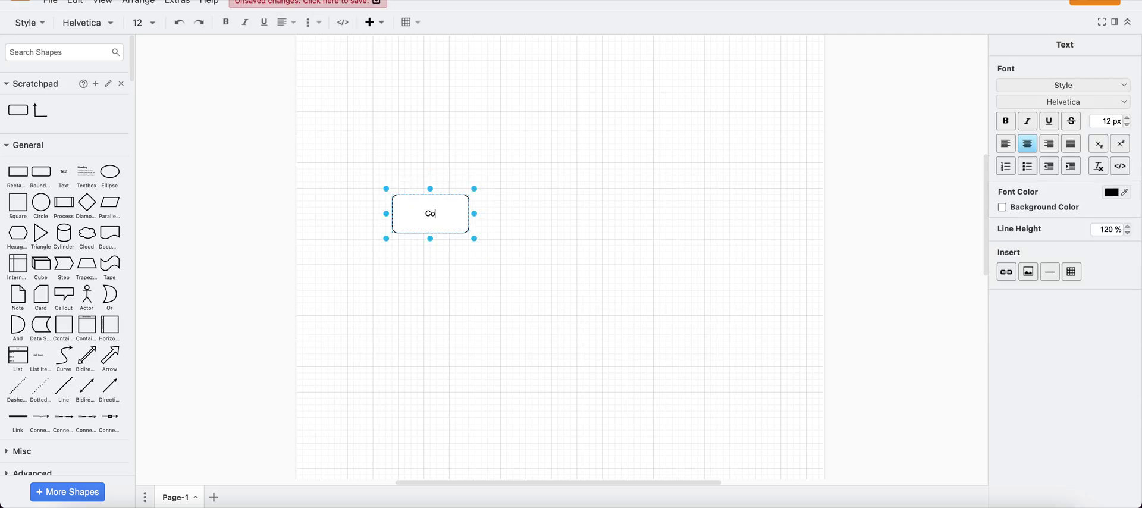
pyautogui.write('mponent Template')
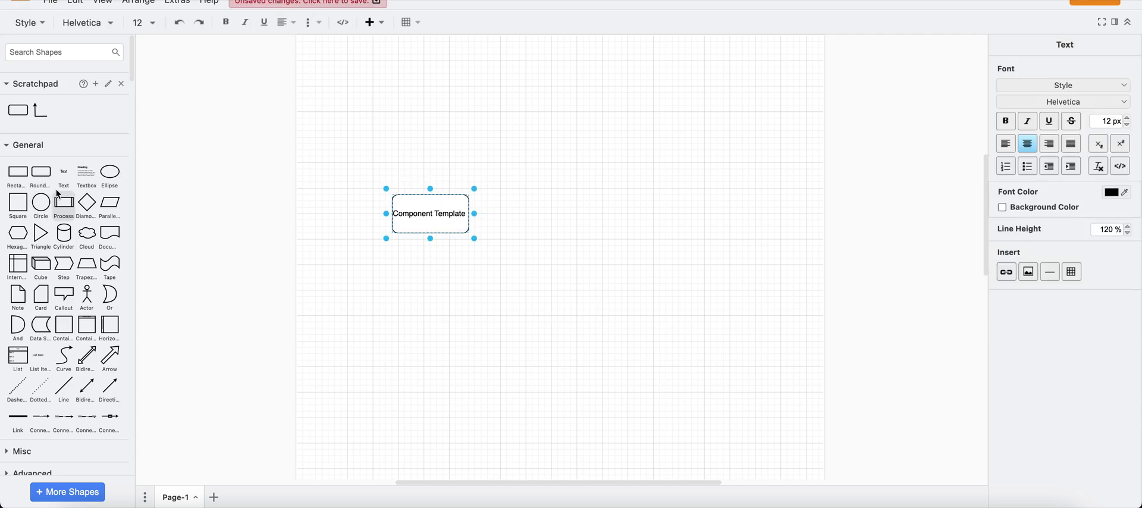
# - Add a rounded rectangle below the Component Template box and label it "Index template"
pyautogui.moveTo(40, 173); pyautogui.dragTo(395, 309)
pyautogui.doubleClick(399, 313)
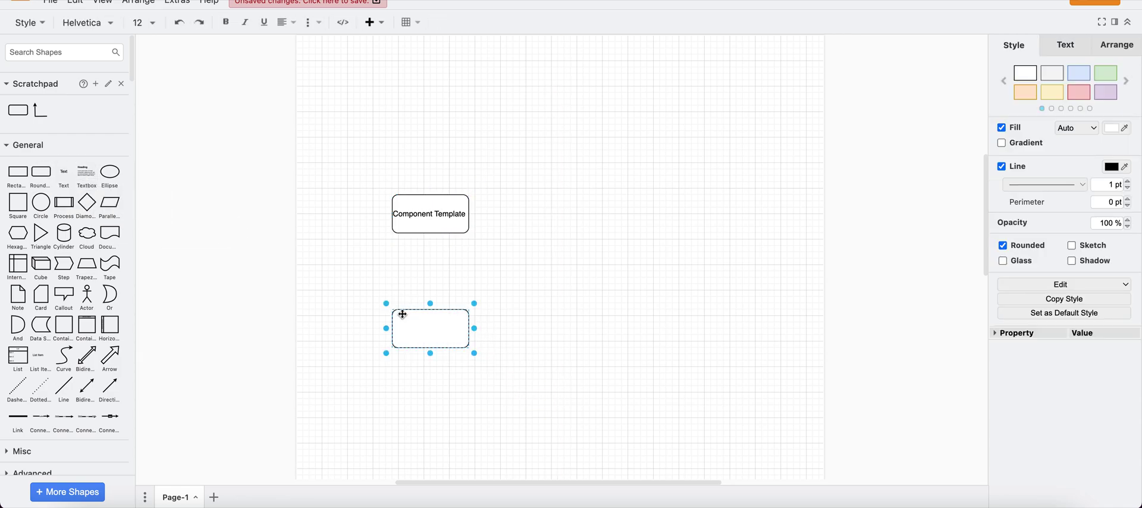
pyautogui.write('Index template')
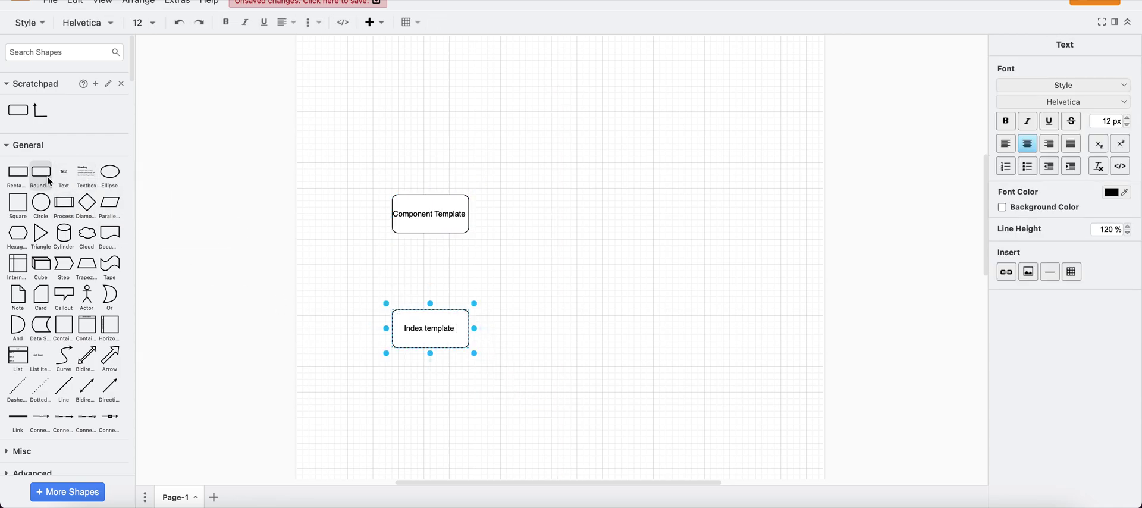
# - Add a rounded rectangle below the Index template box and label it "Data classes"
pyautogui.moveTo(39, 174); pyautogui.dragTo(392, 411)
pyautogui.doubleClick(407, 423)
pyautogui.write('Data cla')
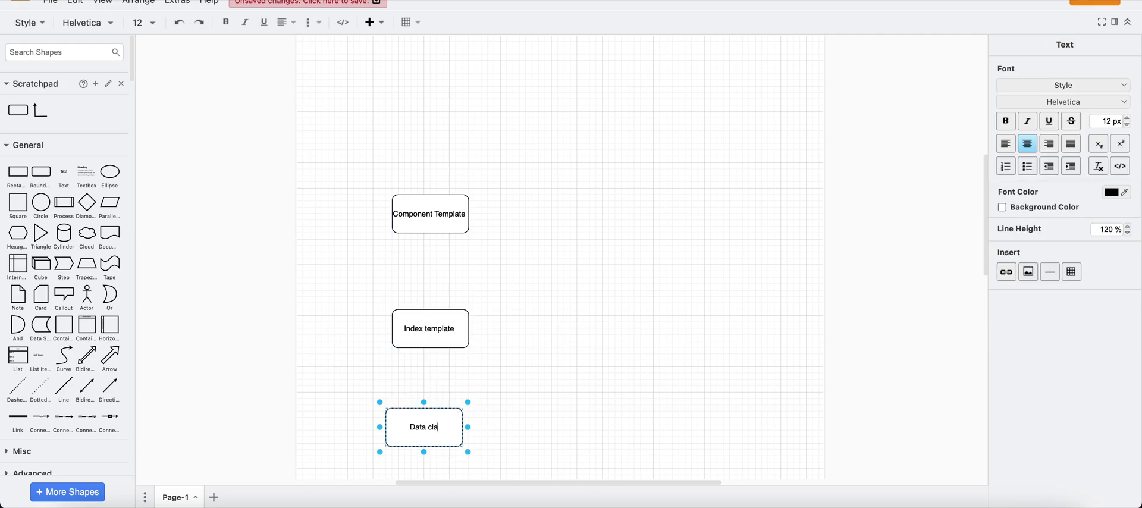
pyautogui.write('sses')
pyautogui.click(528, 343)
# - Move the Index template and Data classes boxes slightly upward, closer to the Component Template box
pyautogui.moveTo(434, 310); pyautogui.dragTo(436, 259)
pyautogui.press('super+z')
pyautogui.moveTo(441, 326); pyautogui.dragTo(441, 302)
pyautogui.moveTo(434, 426); pyautogui.dragTo(434, 388)
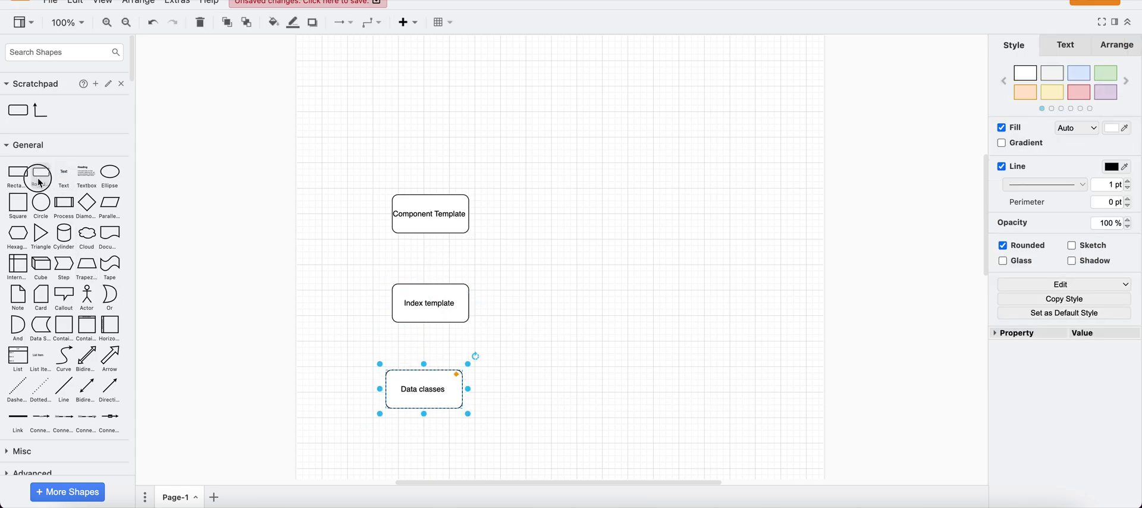
# - Add a rounded rectangle to the right of the Data classes box and label it "Index"
pyautogui.moveTo(41, 175); pyautogui.dragTo(602, 378)
pyautogui.doubleClick(604, 377)
pyautogui.write('Indeices')
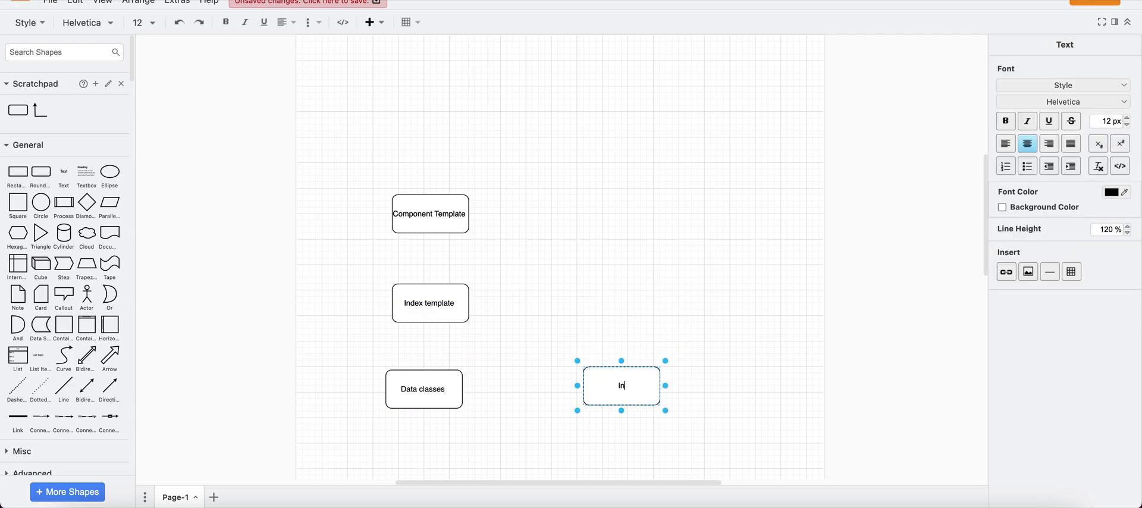
pyautogui.hotkey('ctrl', 'a')
pyautogui.write('Index')
pyautogui.click(551, 295)
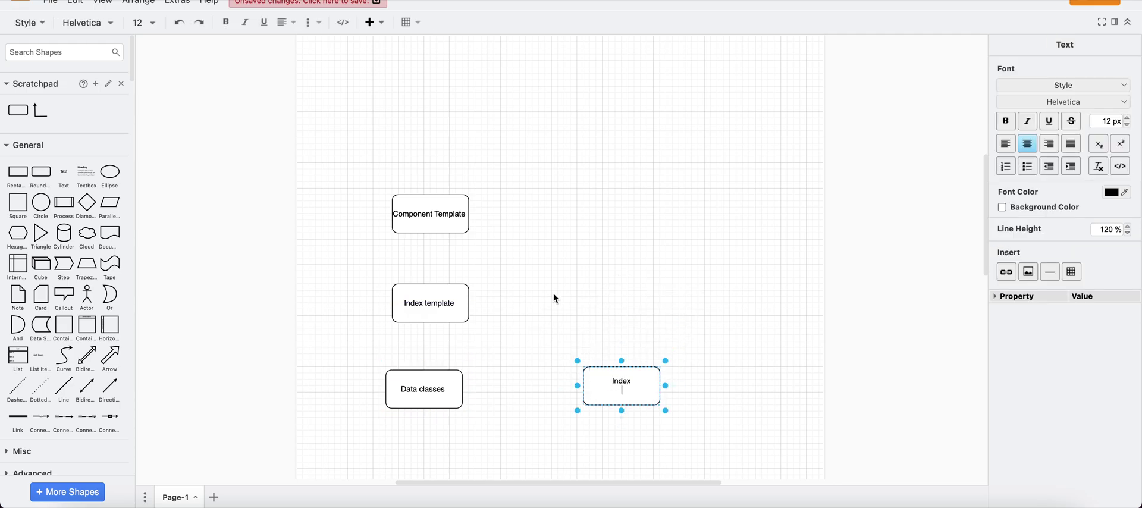
# - Add a rounded rectangle above and to the right of the Component Template box and label it "Agent Integration"
pyautogui.click(438, 241)
pyautogui.click(437, 234)
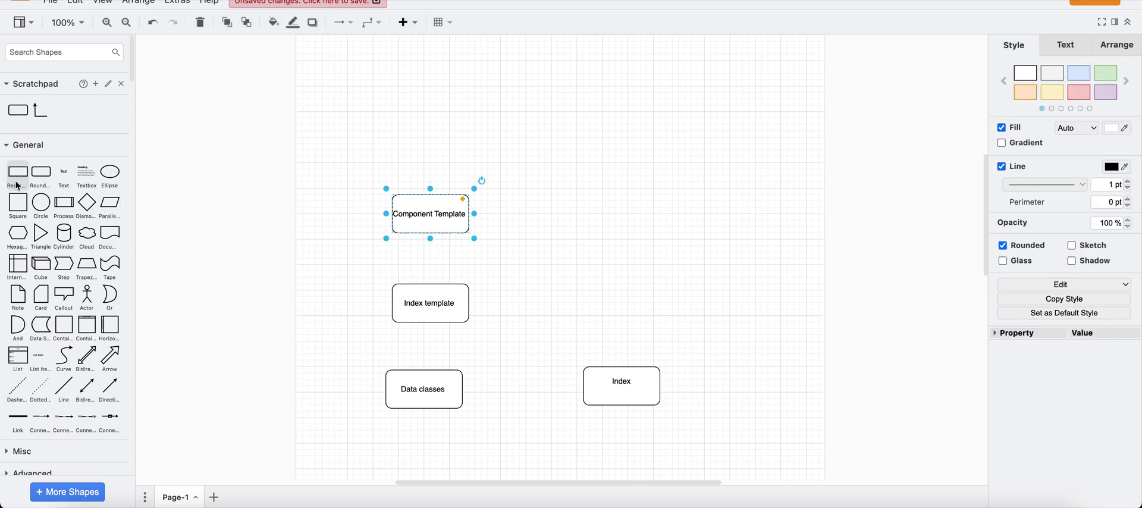
pyautogui.moveTo(39, 173); pyautogui.dragTo(548, 81)
pyautogui.write('In')
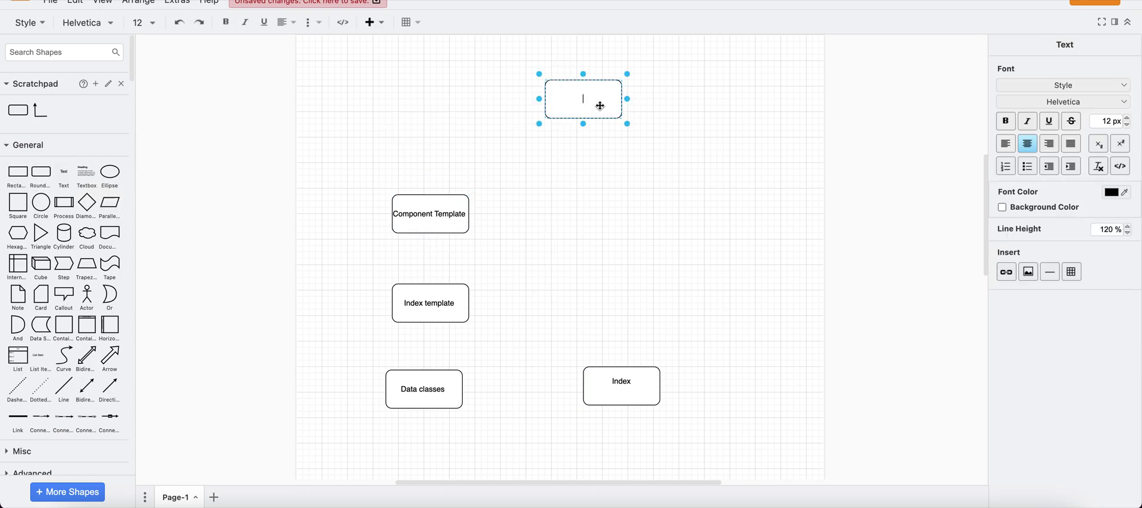
pyautogui.hotkey('ctrl', 'a')
pyautogui.write('Agent Integration')
pyautogui.press('Escape')
# - Change the font of all boxes in the diagram to Verdana
pyautogui.hotkey('ctrl', 'a')
pyautogui.click(1071, 51)
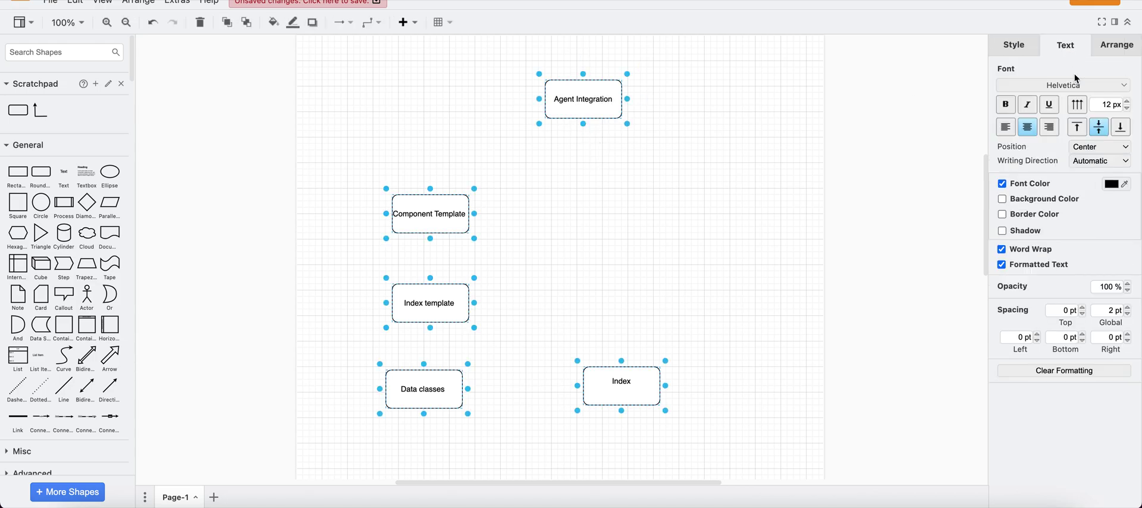
pyautogui.click(1064, 85)
pyautogui.click(1035, 111)
pyautogui.click(722, 178)
# - Connect the Agent Integration box to the top of the Component Template box with an arrow
pyautogui.click(588, 116)
pyautogui.moveTo(583, 134); pyautogui.dragTo(431, 194)
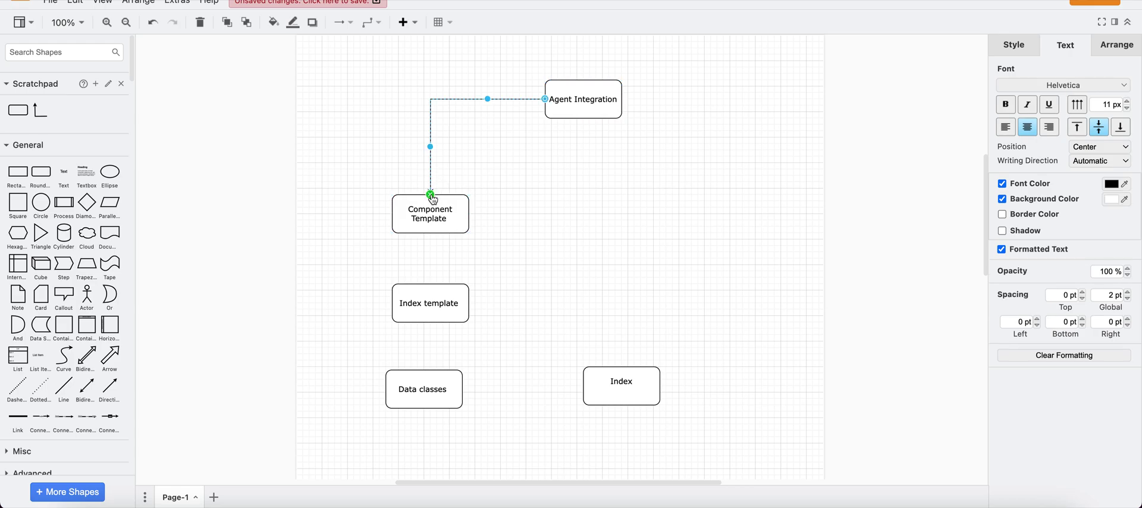
pyautogui.click(442, 228)
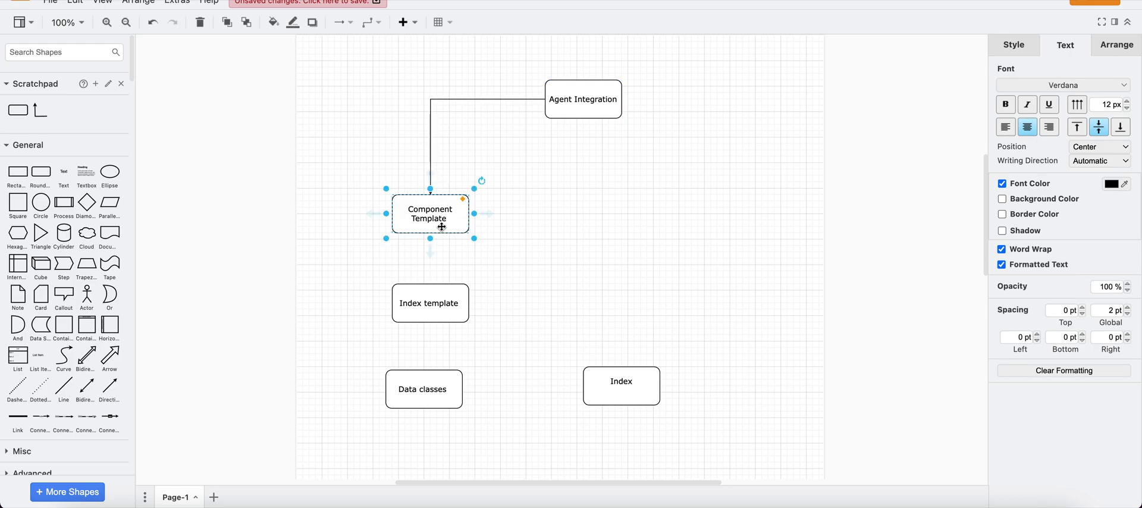
# - Connect the bottom of the Component Template box to the top of the Index template box with an arrow
pyautogui.click(535, 201)
pyautogui.click(421, 213)
pyautogui.moveTo(431, 252); pyautogui.dragTo(428, 289)
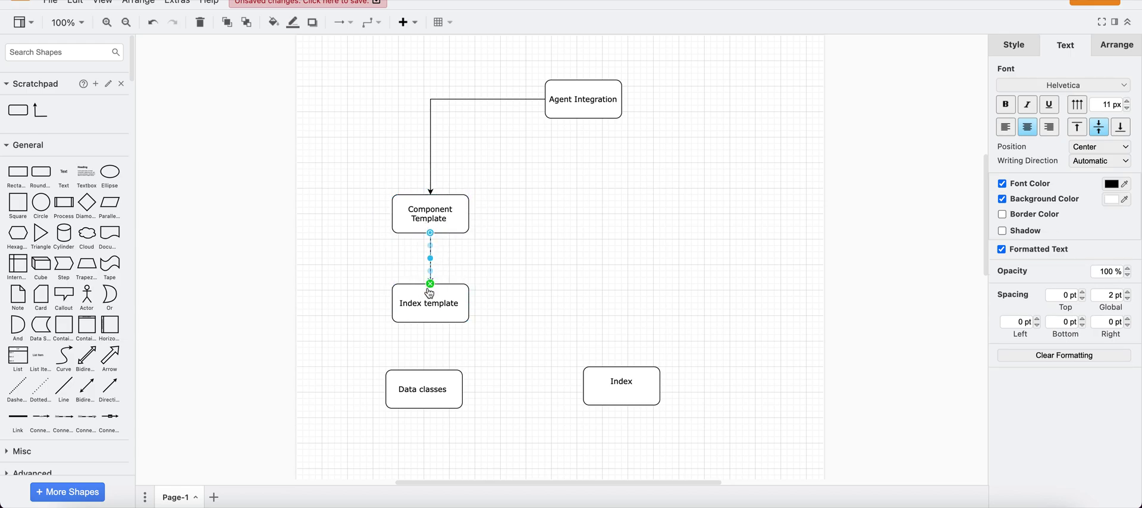
# - Draw arrows from Index template to the Data classes box aligned beneath it, and from Data classes to Index
pyautogui.click(433, 310)
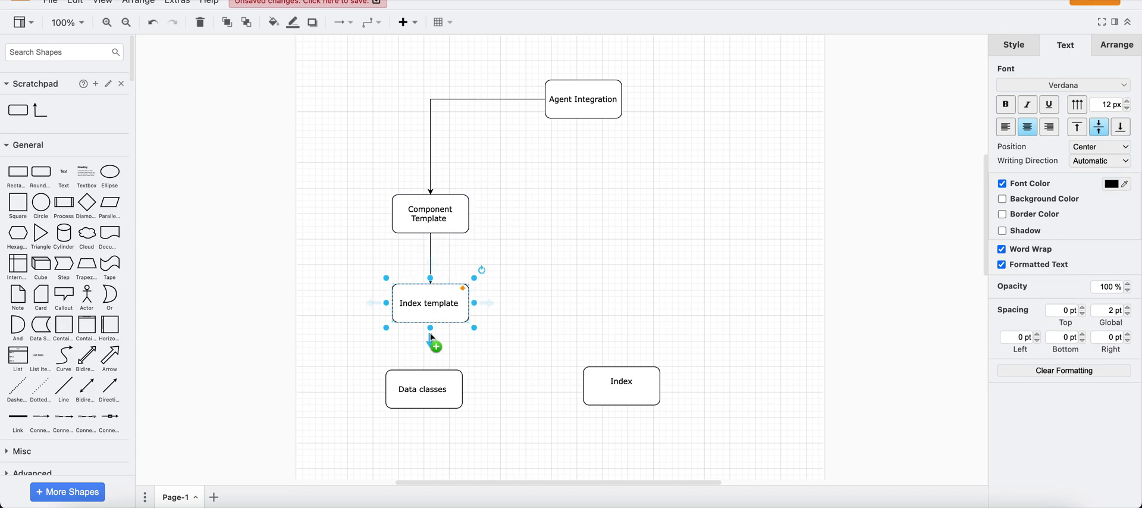
pyautogui.moveTo(430, 339); pyautogui.dragTo(439, 388)
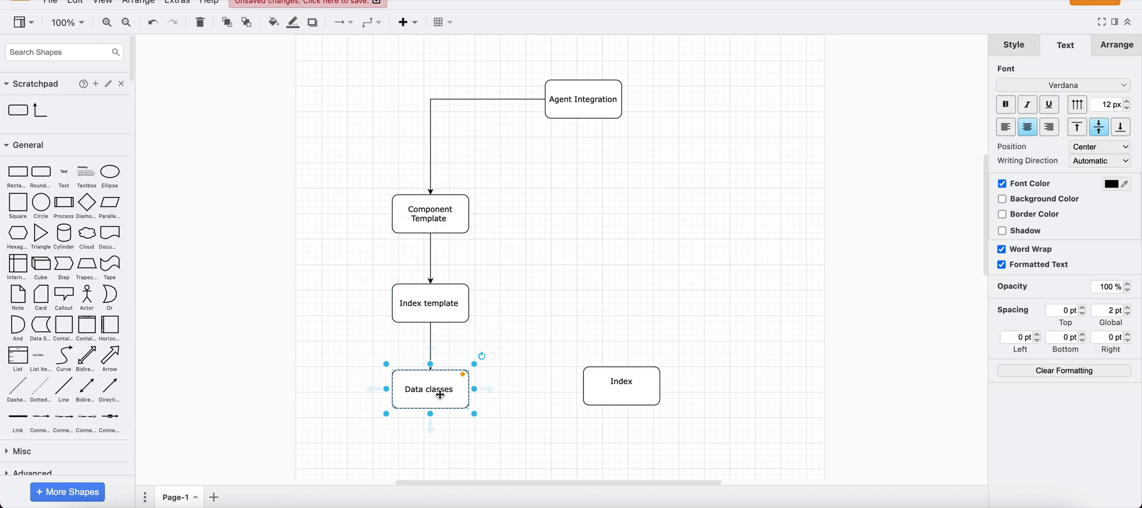
pyautogui.moveTo(466, 390); pyautogui.dragTo(580, 389)
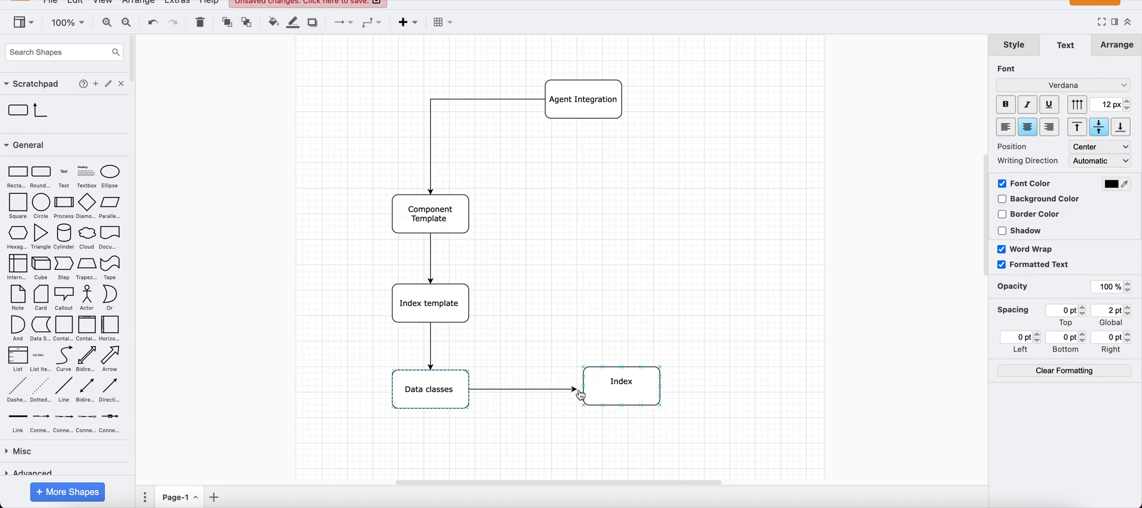
# - Remove the trailing blank line from the Index box's label so the text is vertically centred
pyautogui.doubleClick(623, 381)
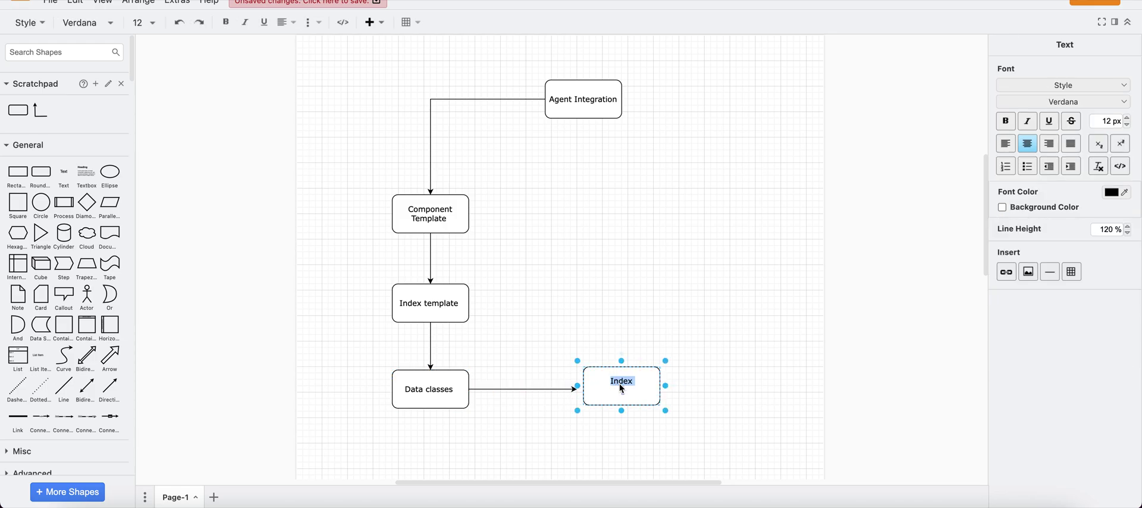
pyautogui.click(662, 331)
pyautogui.doubleClick(619, 384)
pyautogui.press('Right')
pyautogui.press('BackSpace')
pyautogui.click(609, 227)
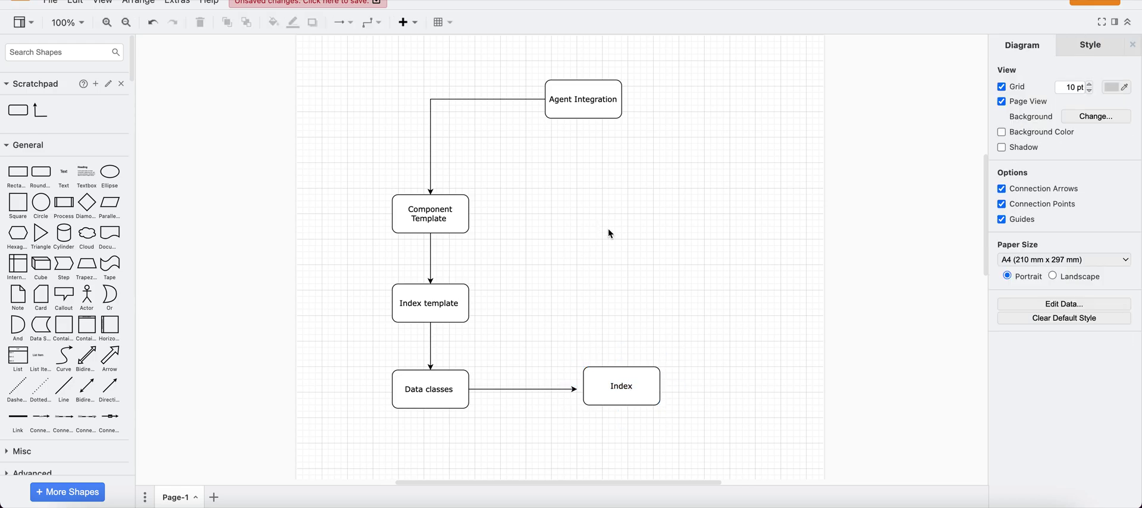
# - Add a rounded rectangle to the right of the Component Template box and label it "Life cycle policy"
pyautogui.moveTo(41, 173); pyautogui.dragTo(583, 194)
pyautogui.doubleClick(606, 215)
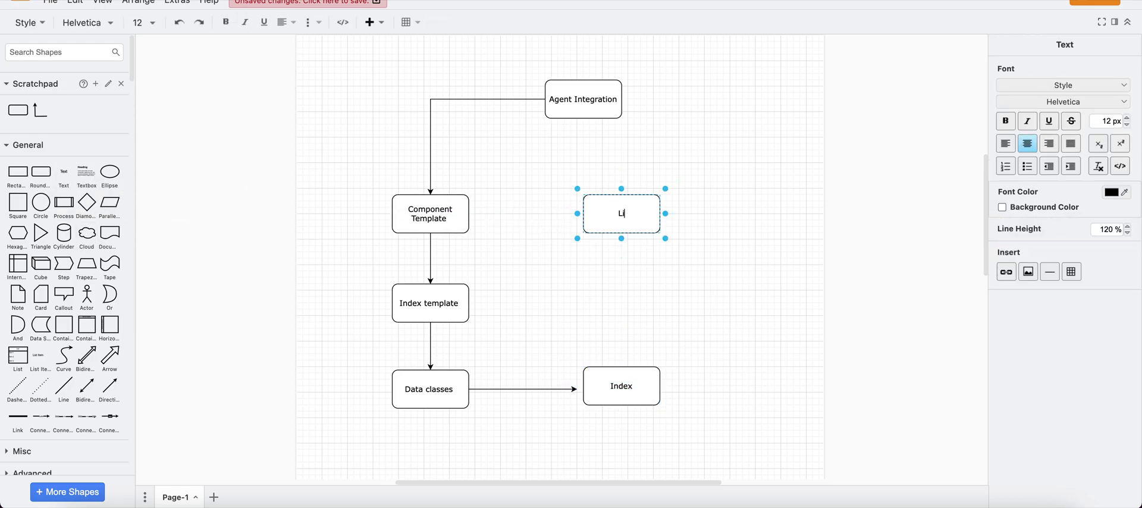
pyautogui.write('Life cycle policy')
# - Change the font of the Life cycle policy label to Verdana
pyautogui.hotkey('ctrl', 'a')
pyautogui.click(1065, 101)
pyautogui.click(1027, 134)
pyautogui.click(713, 269)
# - Connect the Life cycle policy box to the right side of the Component Template box with an arrow
pyautogui.click(607, 219)
pyautogui.moveTo(556, 214); pyautogui.dragTo(460, 214)
pyautogui.click(551, 273)
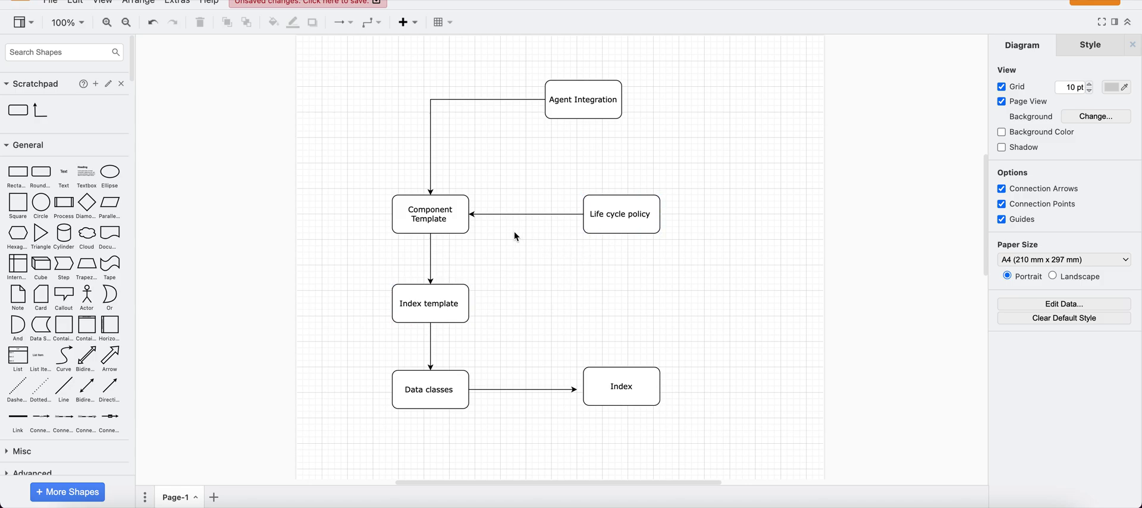
pyautogui.click(483, 215)
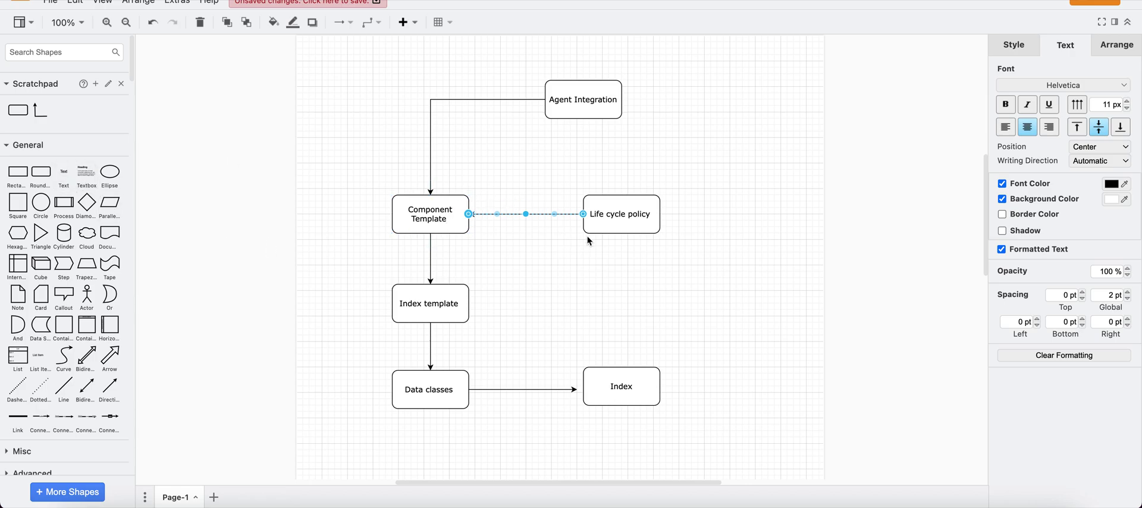
pyautogui.click(628, 219)
pyautogui.moveTo(613, 222); pyautogui.dragTo(609, 220)
pyautogui.click(622, 284)
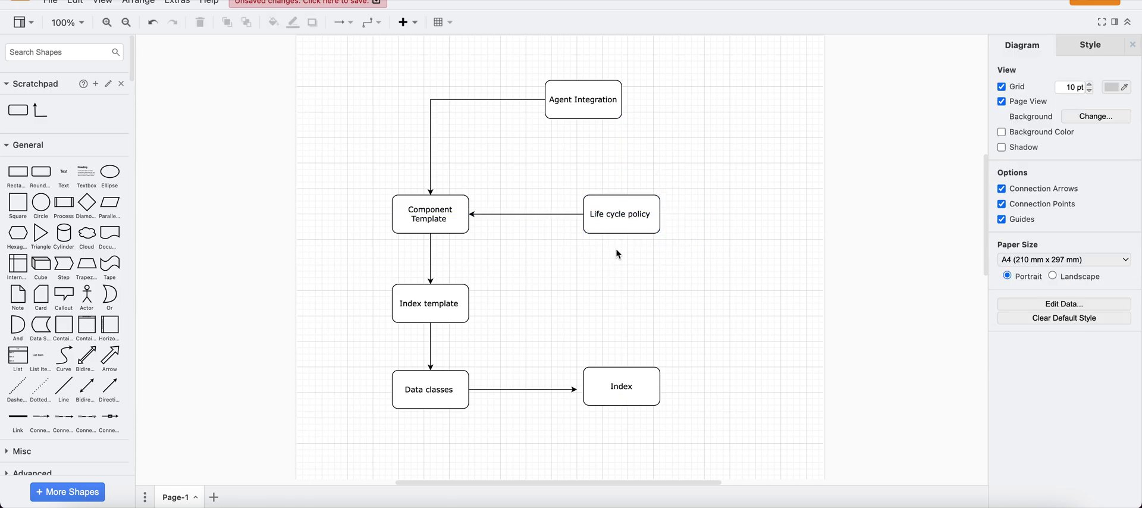